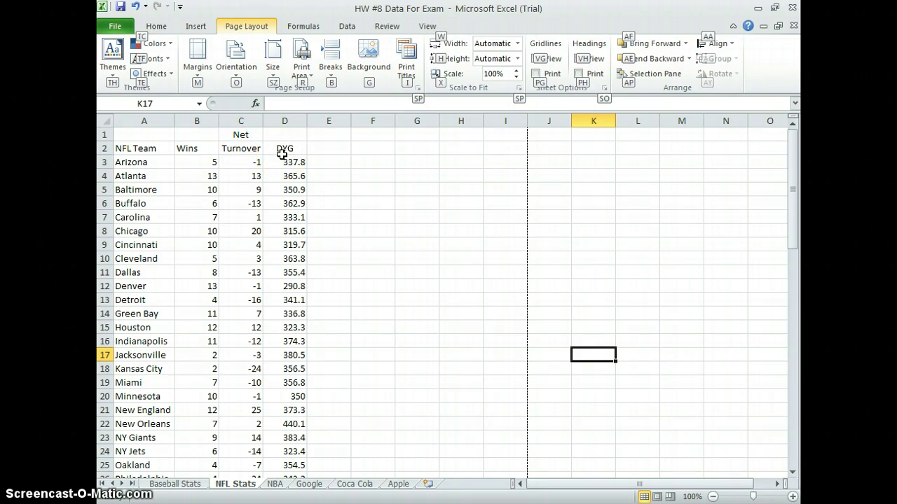
Activate the Analysis ToolPak under Excel Options > Add-Ins so Data Analysis appears
{"action": "left_click", "coordinate": [347, 26]}
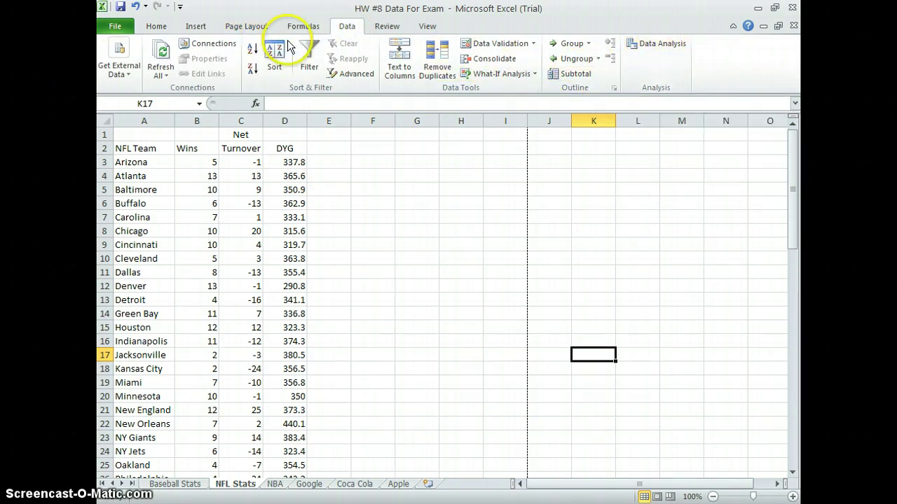
{"action": "left_click", "coordinate": [117, 27]}
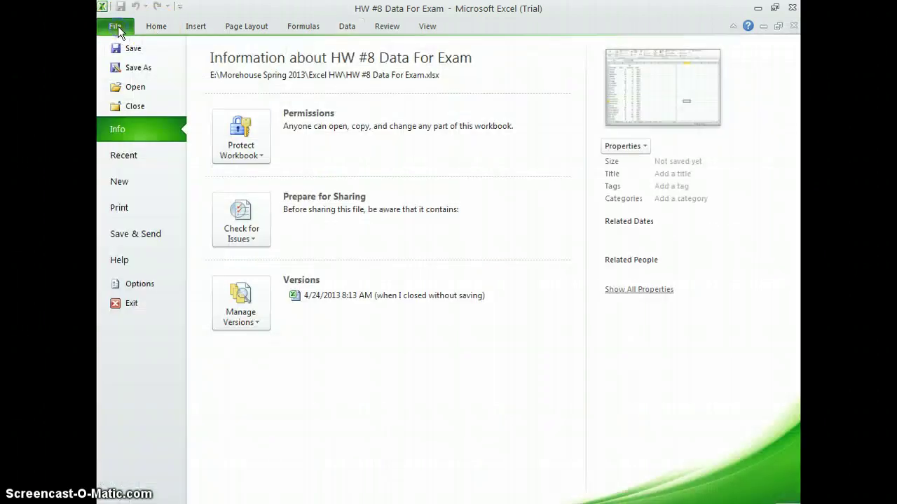
{"action": "left_click", "coordinate": [140, 283]}
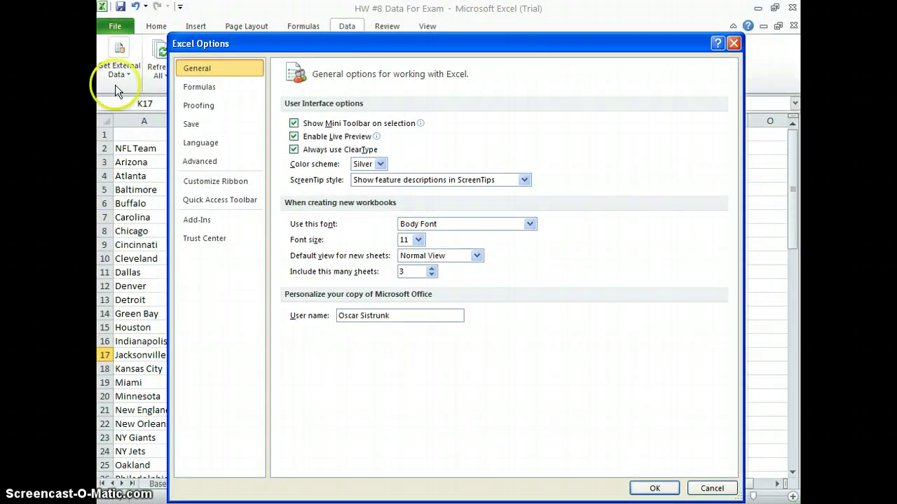
{"action": "left_click", "coordinate": [112, 28]}
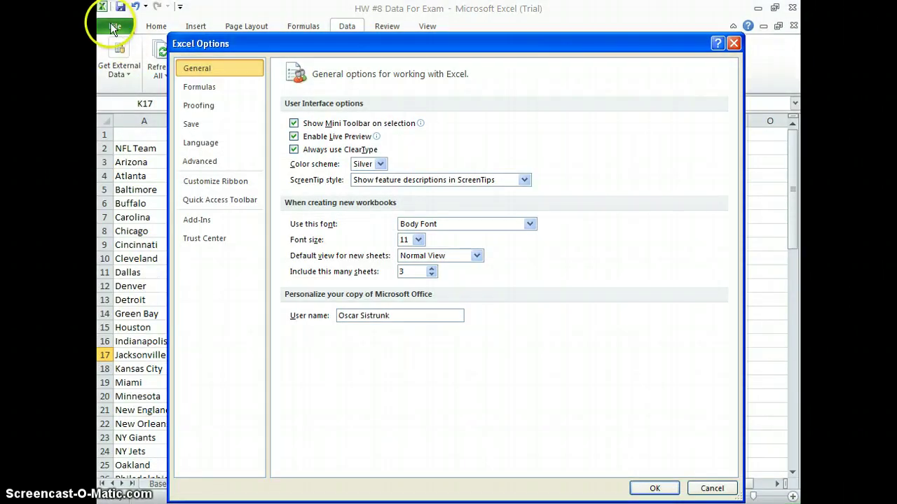
{"action": "left_click", "coordinate": [733, 43]}
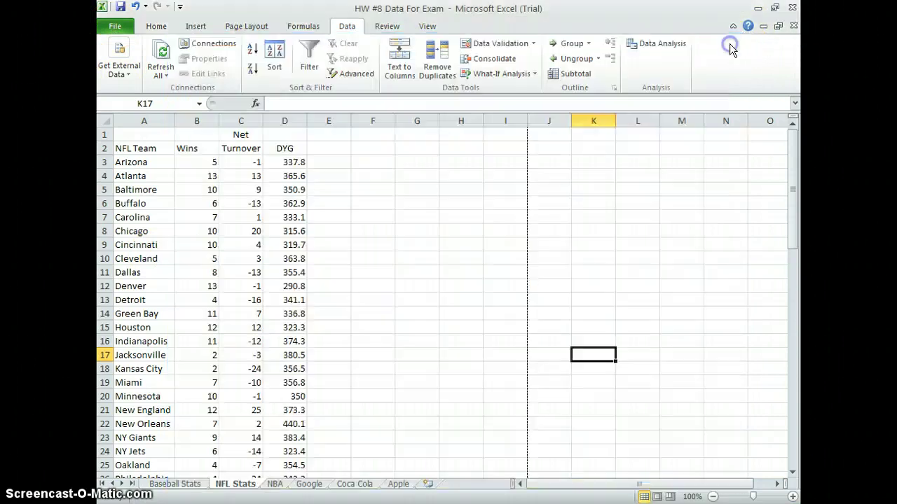
{"action": "left_click", "coordinate": [109, 26]}
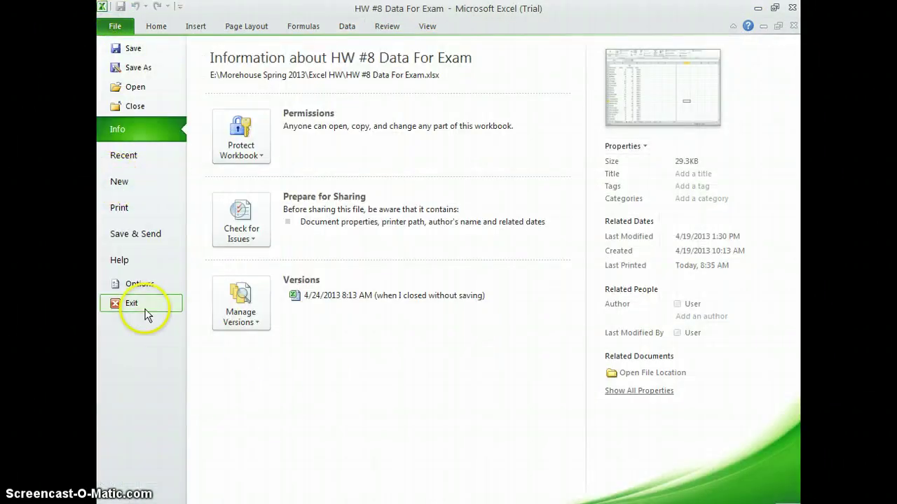
{"action": "left_click", "coordinate": [141, 285]}
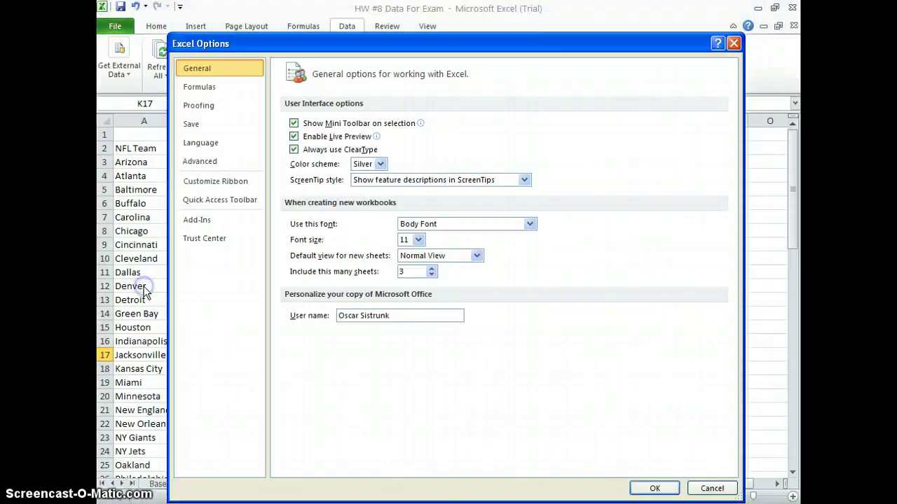
{"action": "left_click", "coordinate": [201, 225]}
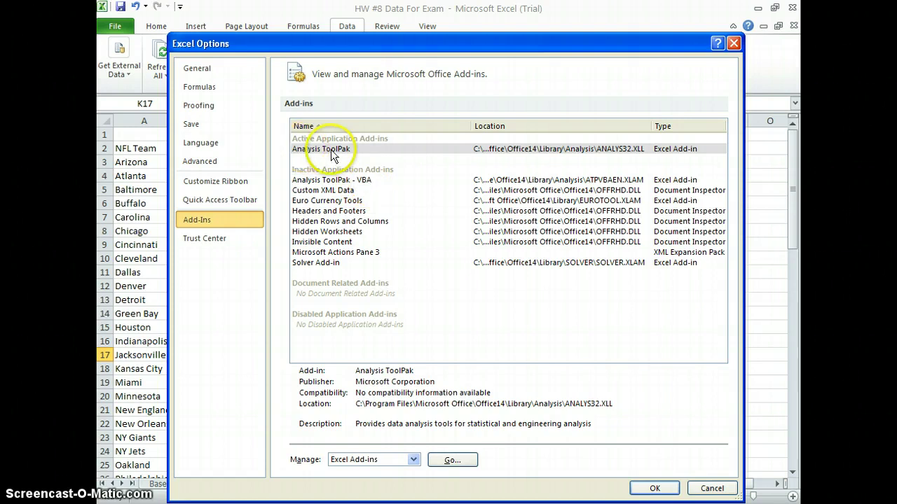
{"action": "left_click", "coordinate": [671, 490]}
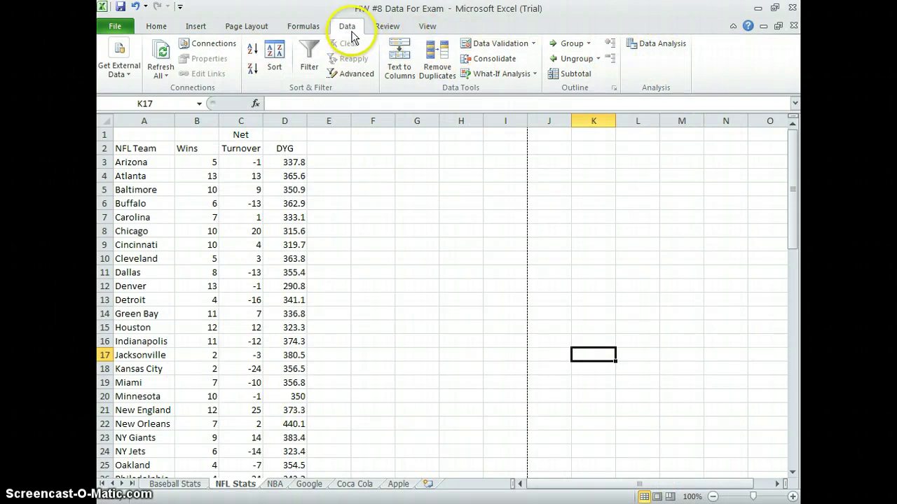
Choose the Regression tool from the Data Analysis list
{"action": "left_click", "coordinate": [652, 45]}
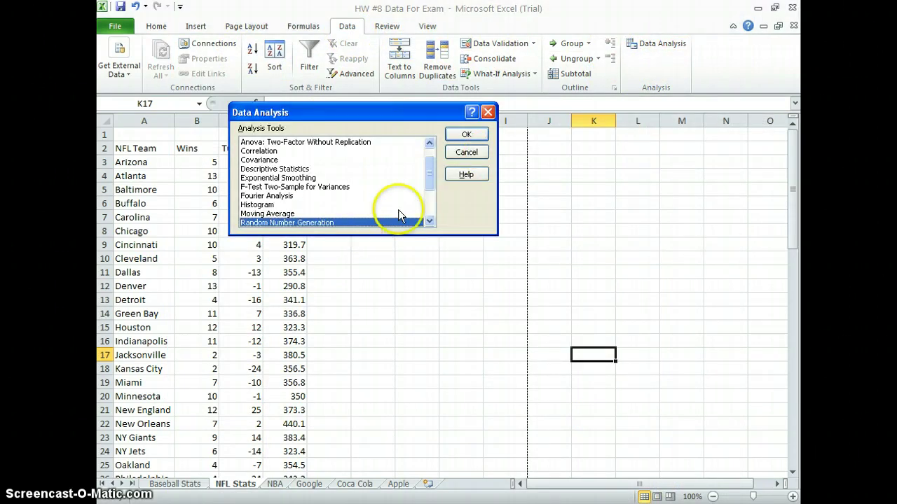
{"action": "left_click_drag", "start_coordinate": [427, 187], "coordinate": [429, 200]}
{"action": "left_click", "coordinate": [280, 187]}
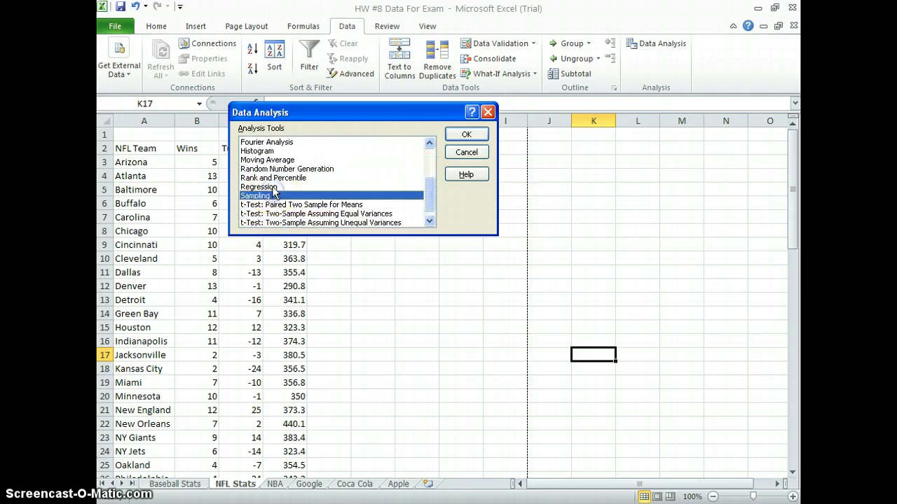
{"action": "left_click", "coordinate": [468, 135]}
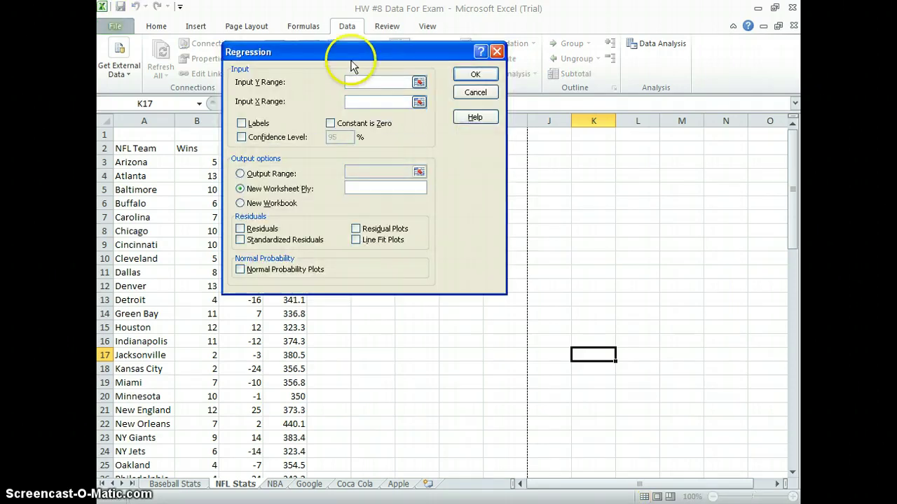
{"action": "left_click_drag", "start_coordinate": [351, 49], "coordinate": [499, 50]}
Set the Y input range to the Wins values B3:B34
{"action": "left_click", "coordinate": [566, 78]}
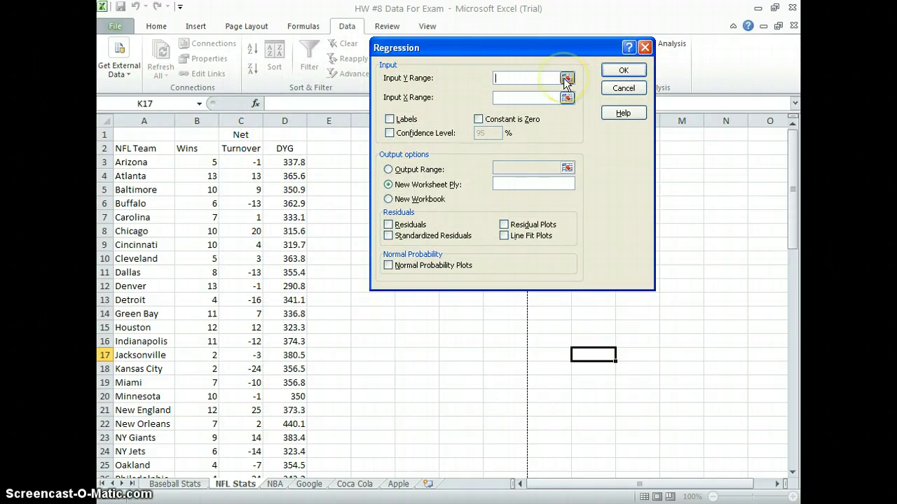
{"action": "left_click", "coordinate": [194, 165]}
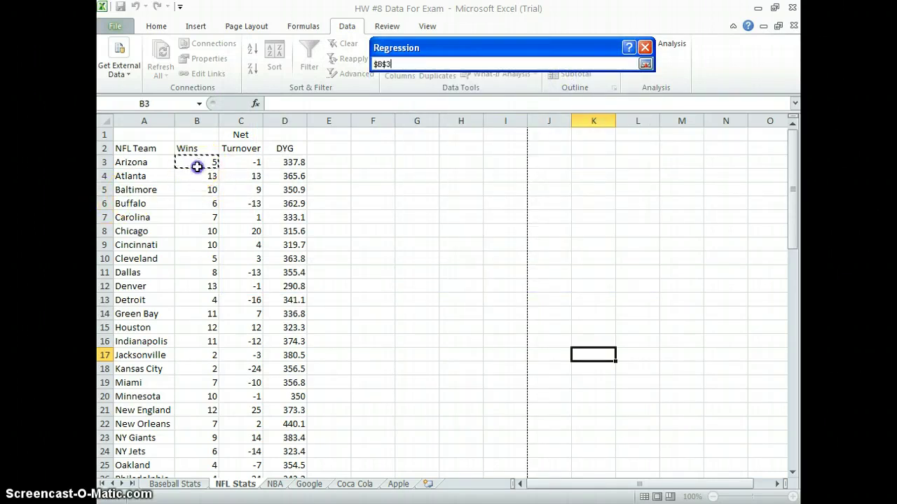
{"action": "left_click_drag", "start_coordinate": [197, 167], "coordinate": [200, 450]}
{"action": "left_click", "coordinate": [528, 64]}
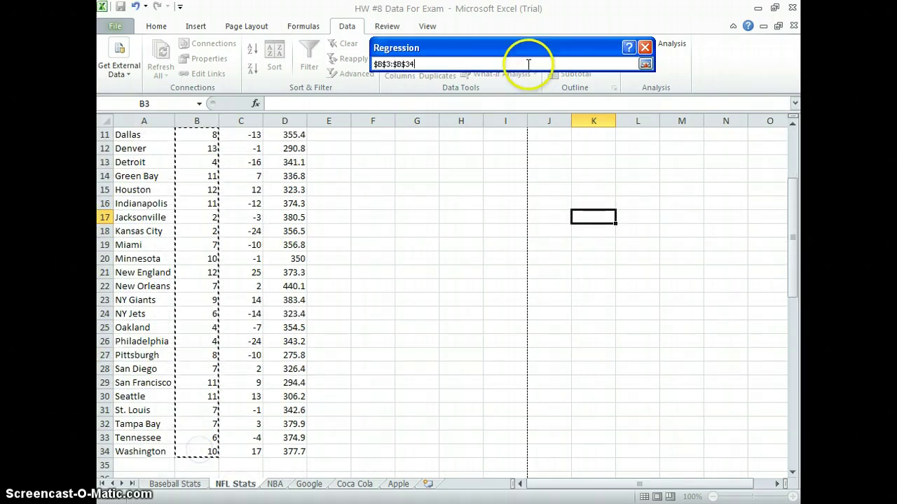
{"action": "left_click", "coordinate": [645, 65]}
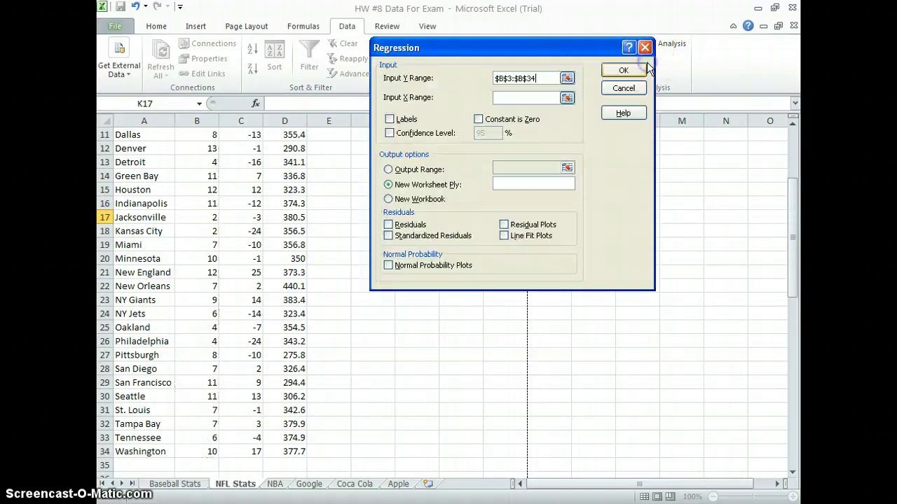
Set the X input range to C3:D34, output to a new 'Results' worksheet, and run it
{"action": "left_click", "coordinate": [568, 99]}
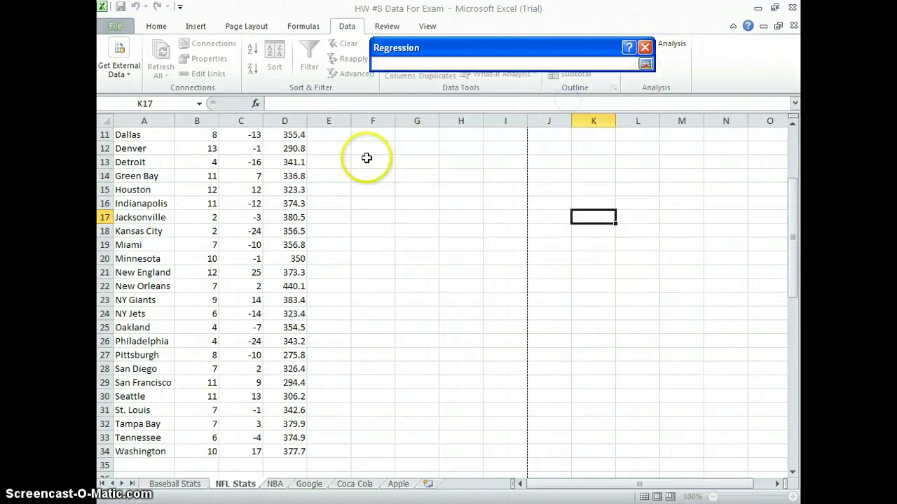
{"action": "left_click_drag", "start_coordinate": [793, 186], "coordinate": [785, 132]}
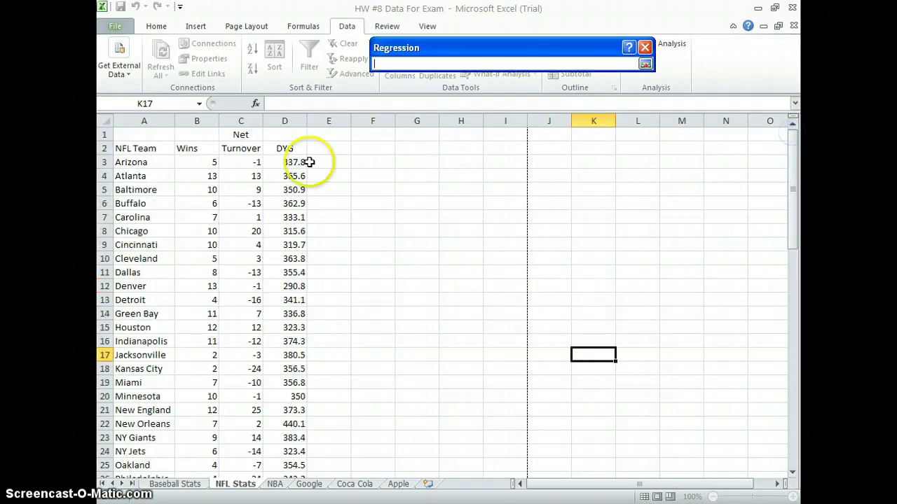
{"action": "left_click_drag", "start_coordinate": [243, 164], "coordinate": [290, 452]}
{"action": "left_click", "coordinate": [645, 63]}
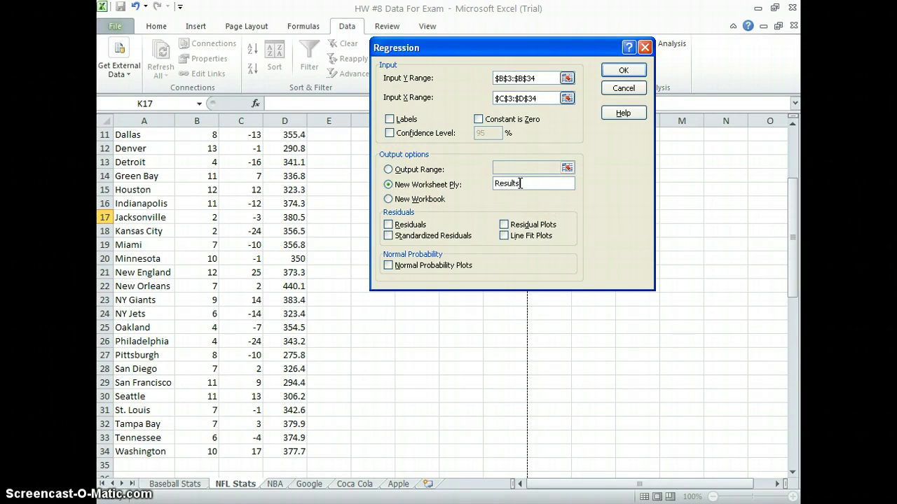
{"action": "left_click", "coordinate": [389, 200]}
{"action": "left_click", "coordinate": [623, 72]}
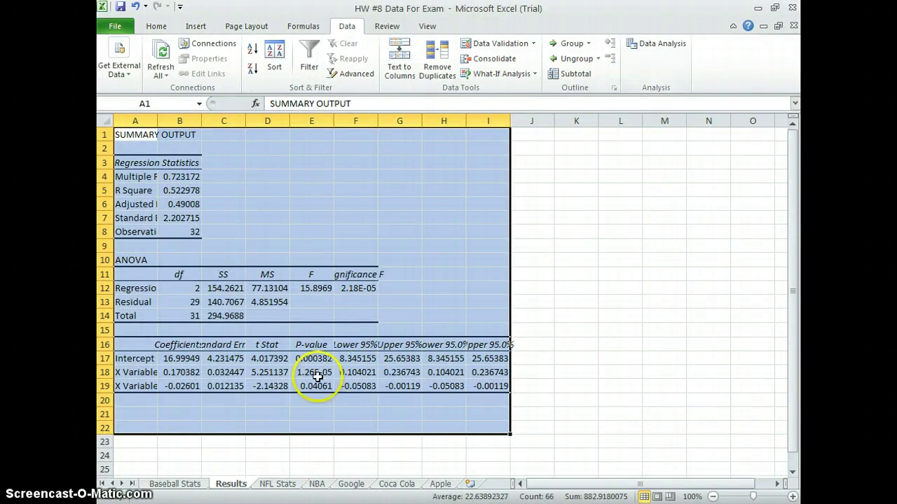
Widen columns A and F so the regression labels and Significance F show fully
{"action": "left_click", "coordinate": [157, 123]}
{"action": "left_click_drag", "start_coordinate": [158, 123], "coordinate": [239, 120]}
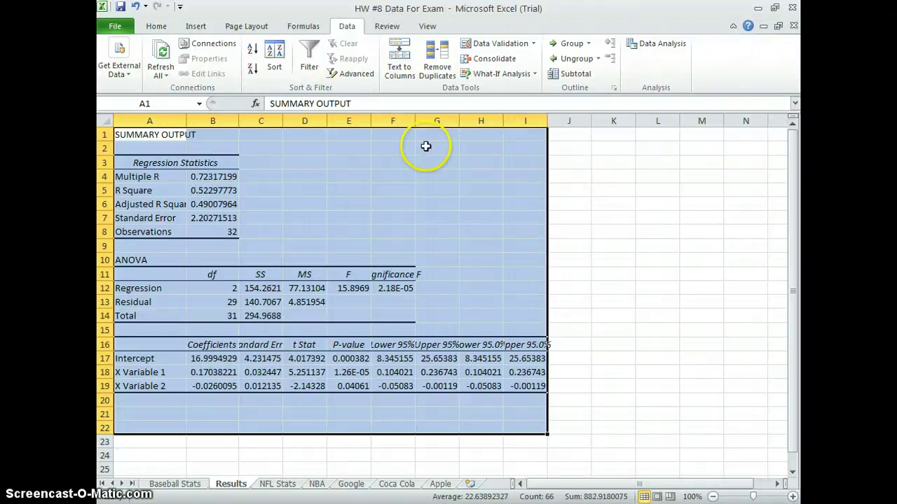
{"action": "left_click_drag", "start_coordinate": [416, 122], "coordinate": [430, 122]}
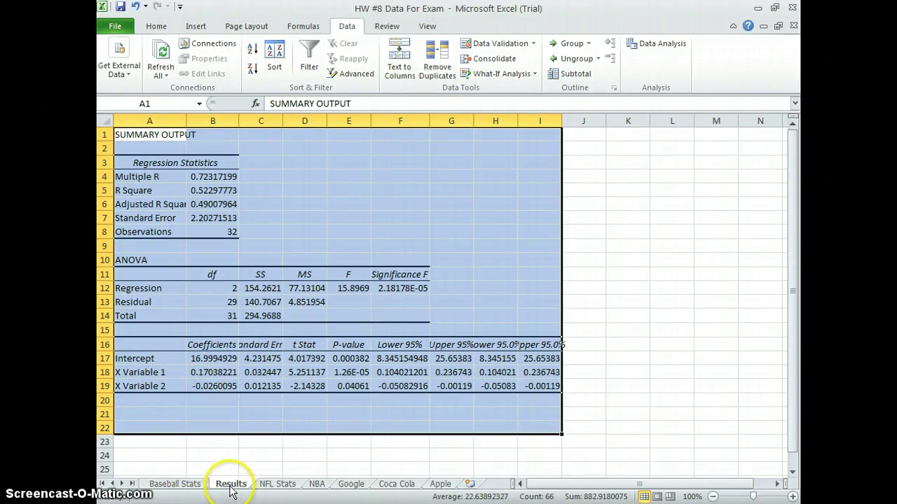
Glance at the NFL Stats data, then return to Results and select cell C21
{"action": "left_click", "coordinate": [281, 488]}
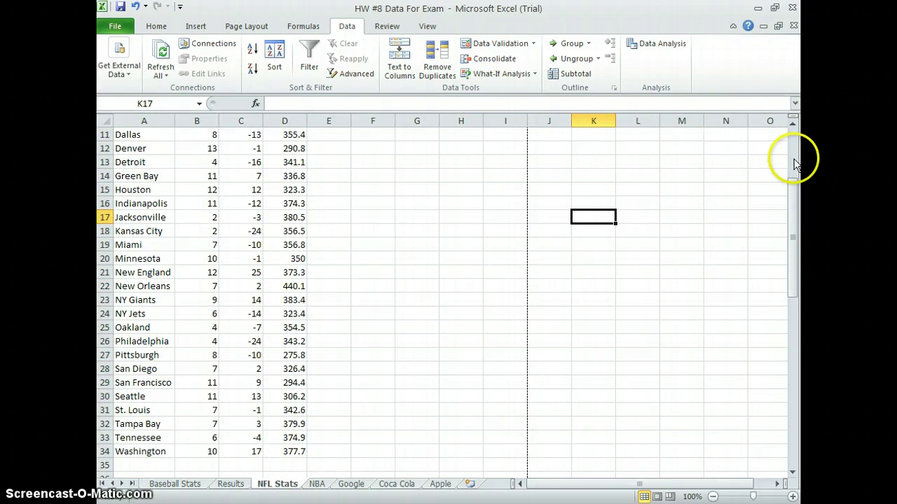
{"action": "left_click_drag", "start_coordinate": [792, 194], "coordinate": [791, 133]}
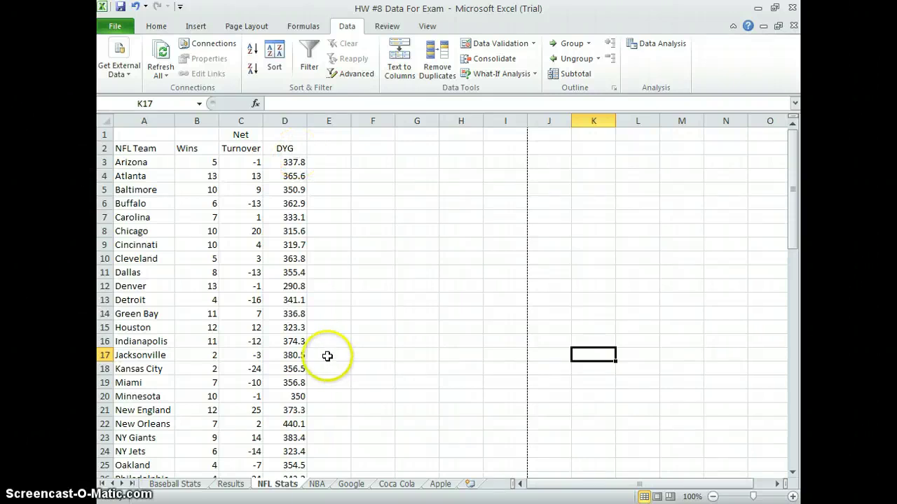
{"action": "left_click", "coordinate": [230, 484]}
{"action": "left_click", "coordinate": [251, 415]}
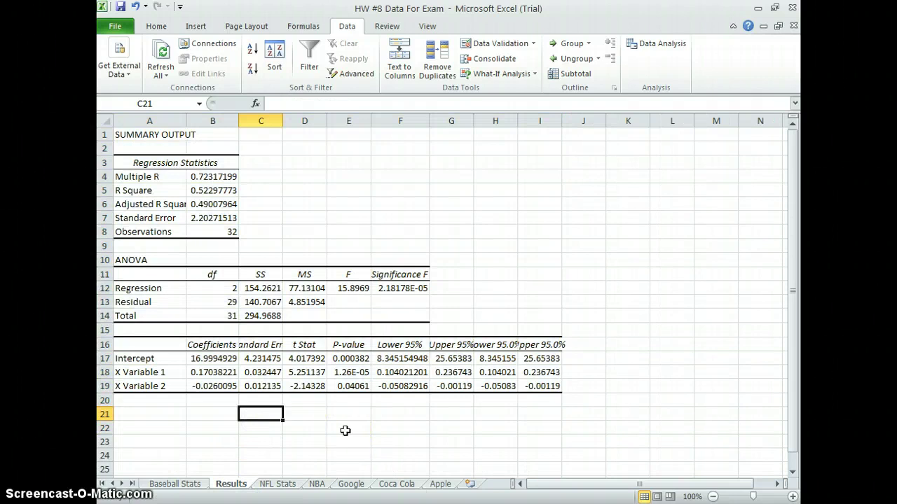
Enter the general equation Y=(B1*X1)+(B2*X2)+A in cell C21
{"action": "type", "text": "Y"}
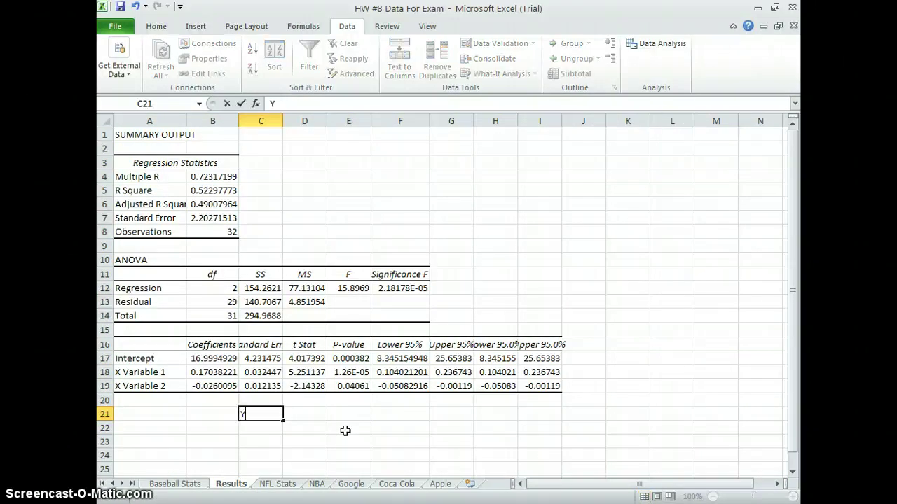
{"action": "type", "text": "=B1*X1)"}
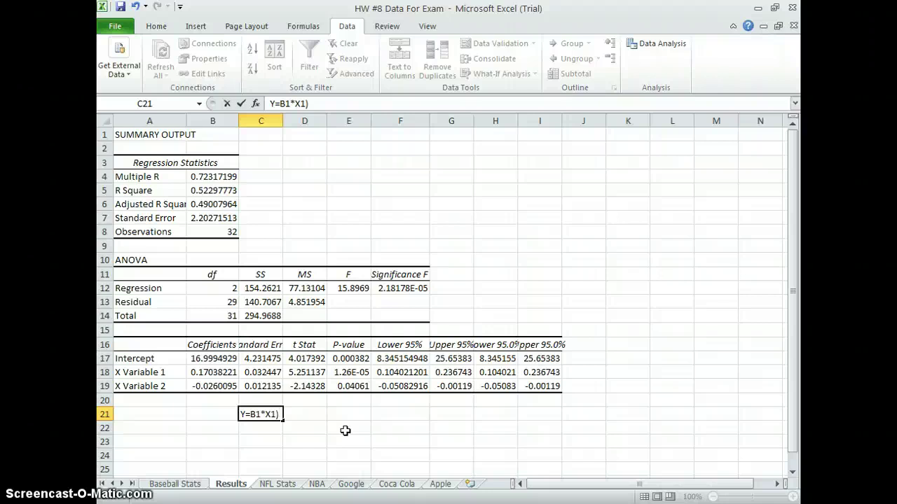
{"action": "key", "text": "Left"}
{"action": "key", "text": "Left"}
{"action": "key", "text": "Right"}
{"action": "key", "text": "Right"}
{"action": "key", "text": "F2"}
{"action": "type", "text": "("}
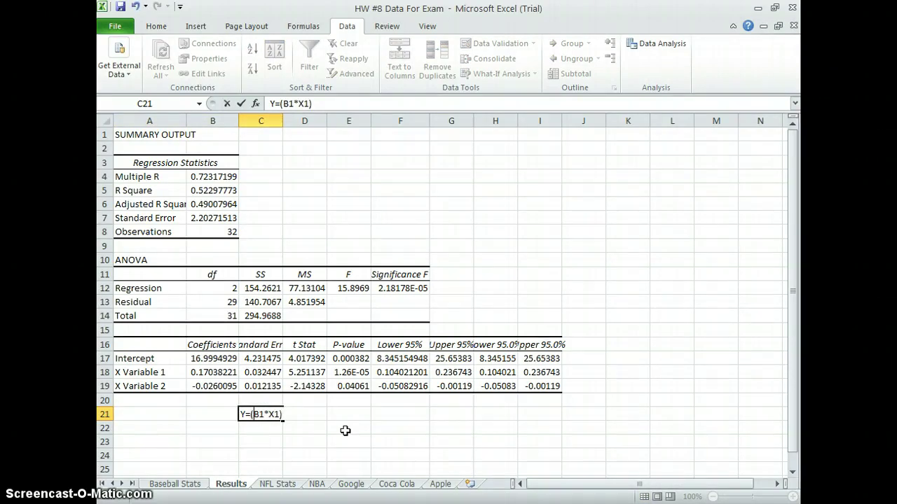
{"action": "key", "text": "Right"}
{"action": "type", "text": "+(B2*X2"}
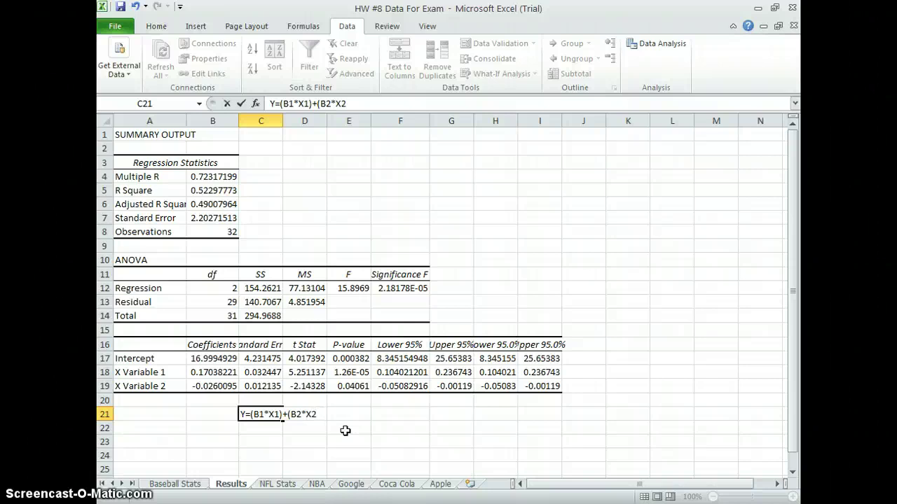
{"action": "type", "text": ")+A"}
{"action": "key", "text": "Return"}
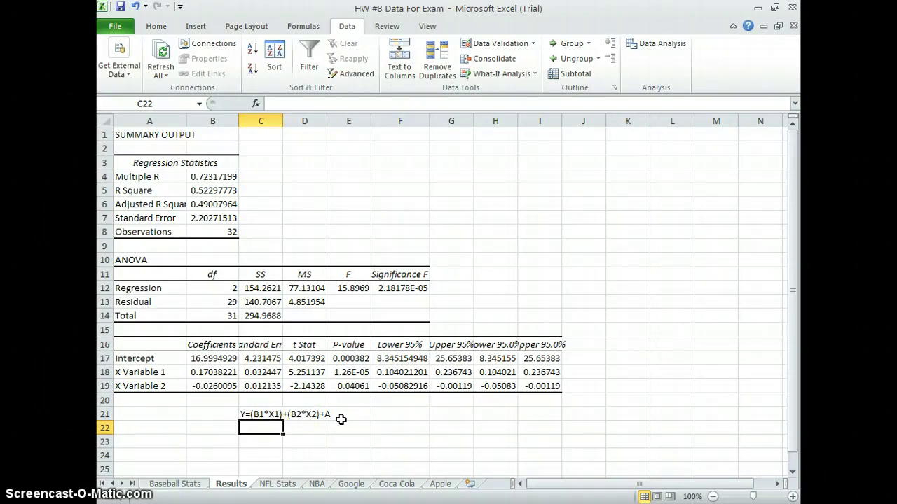
Enter the fitted equation Y=.17X1-.02X2+16.999 in cell C22, fixing typos
{"action": "type", "text": "Y="}
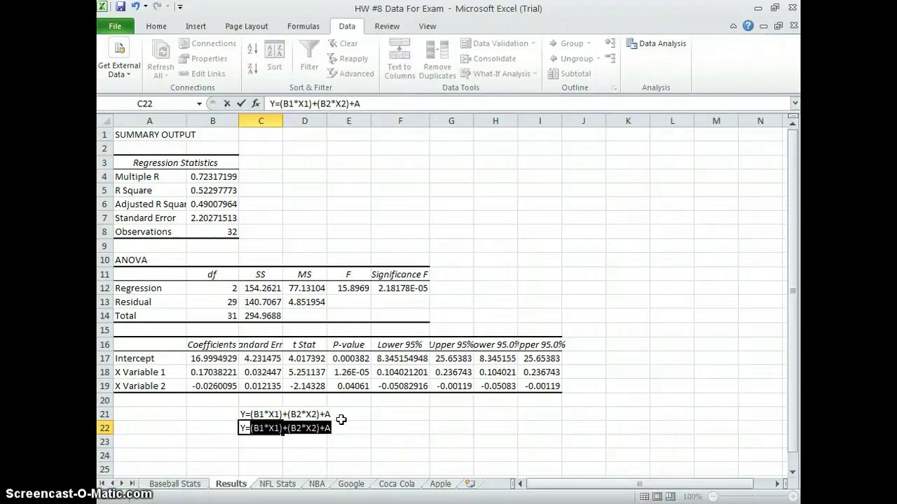
{"action": "type", "text": ".1"}
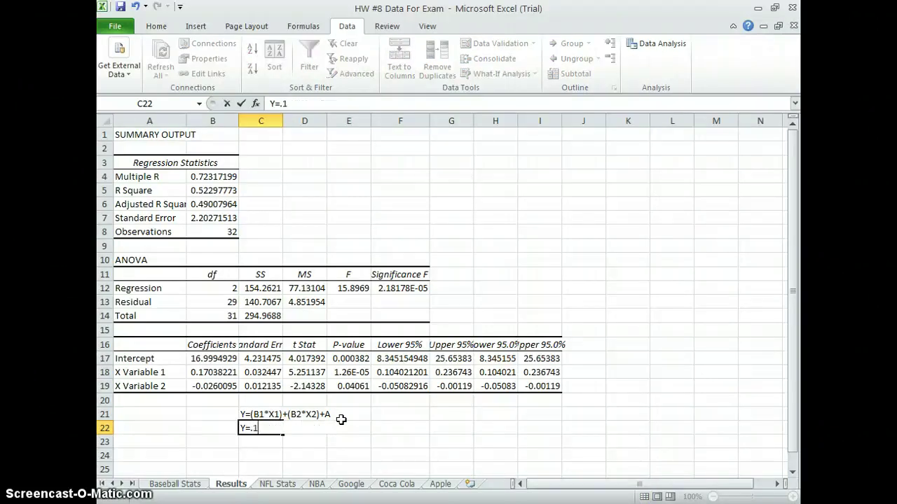
{"action": "type", "text": "7X-.02X2"}
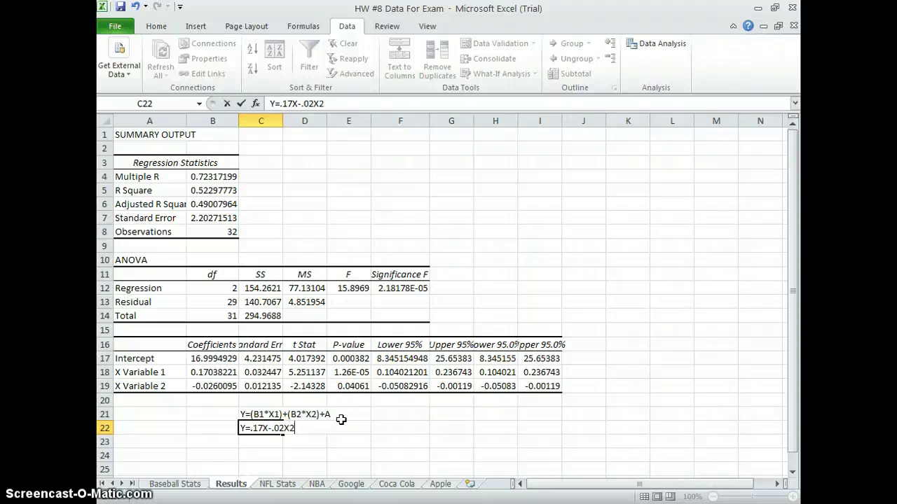
{"action": "key", "text": "ctrl+Return"}
{"action": "key", "text": "F2"}
{"action": "key", "text": "Left"}
{"action": "type", "text": "1-.02X2_16"}
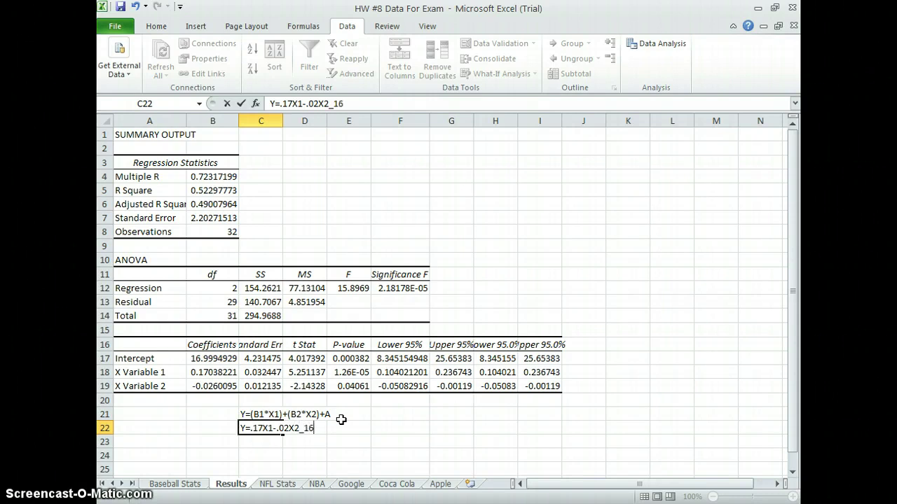
{"action": "type", "text": ".999"}
{"action": "key", "text": "Left"}
{"action": "key", "text": "Left"}
{"action": "key", "text": "Left"}
{"action": "key", "text": "Left"}
{"action": "key", "text": "Left"}
{"action": "key", "text": "Left"}
{"action": "key", "text": "BackSpace"}
{"action": "type", "text": "+"}
{"action": "left_click", "coordinate": [201, 358]}
{"action": "left_click", "coordinate": [295, 427]}
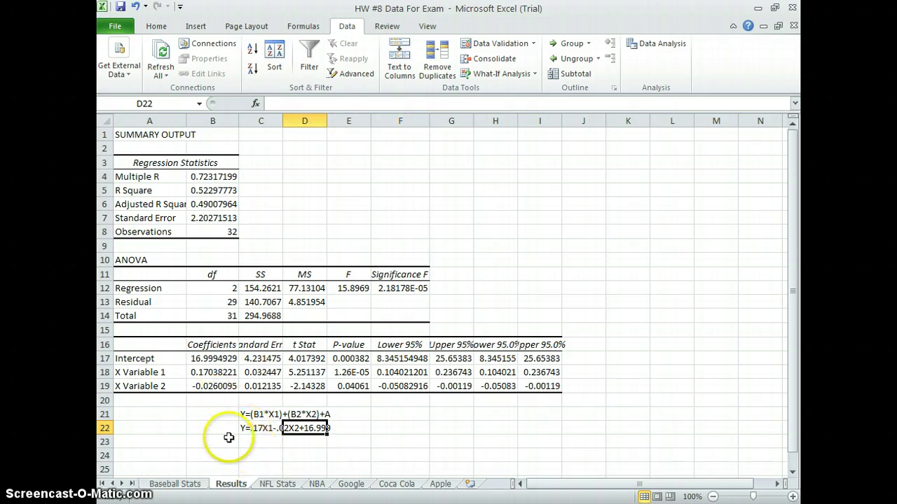
Enter X=10 in C23 and Y=200 in C24, then view the NFL Stats sheet
{"action": "left_click", "coordinate": [267, 443]}
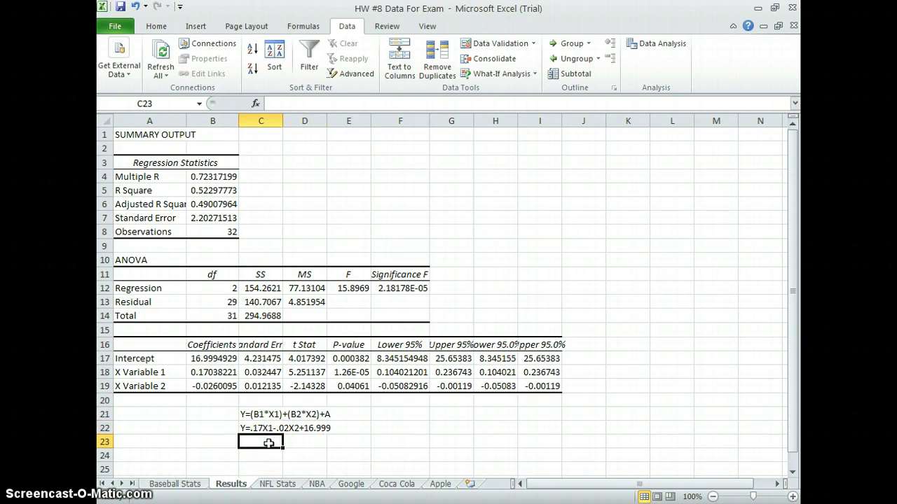
{"action": "type", "text": "X"}
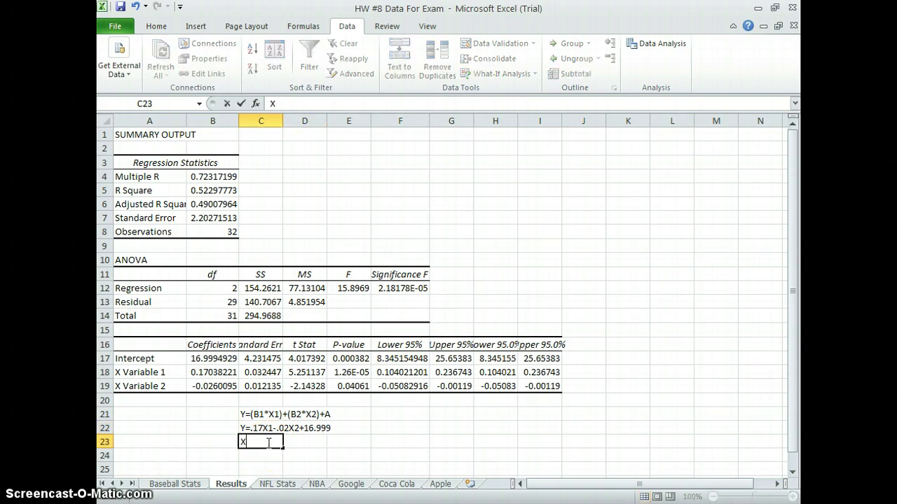
{"action": "type", "text": "="}
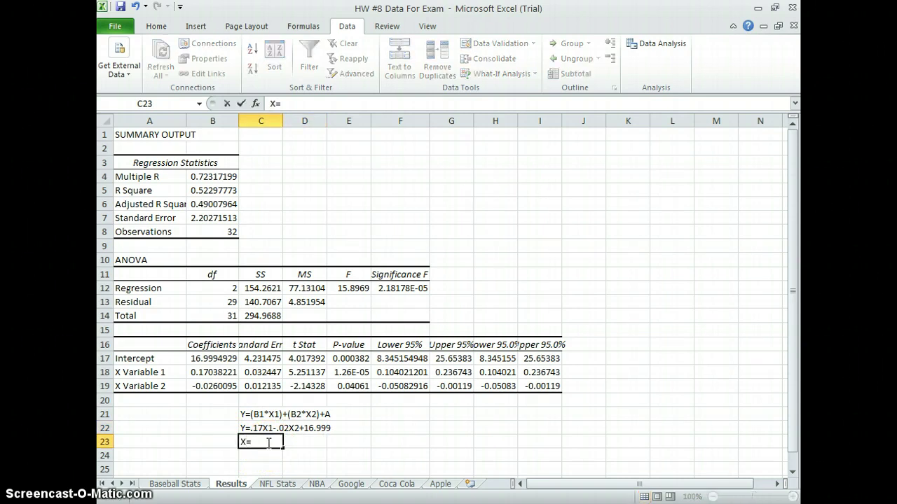
{"action": "left_click", "coordinate": [277, 485]}
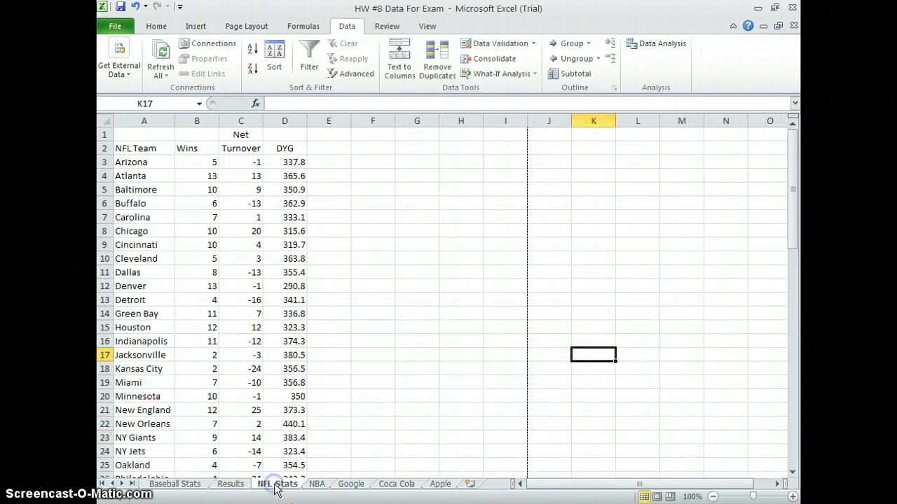
{"action": "left_click", "coordinate": [236, 484]}
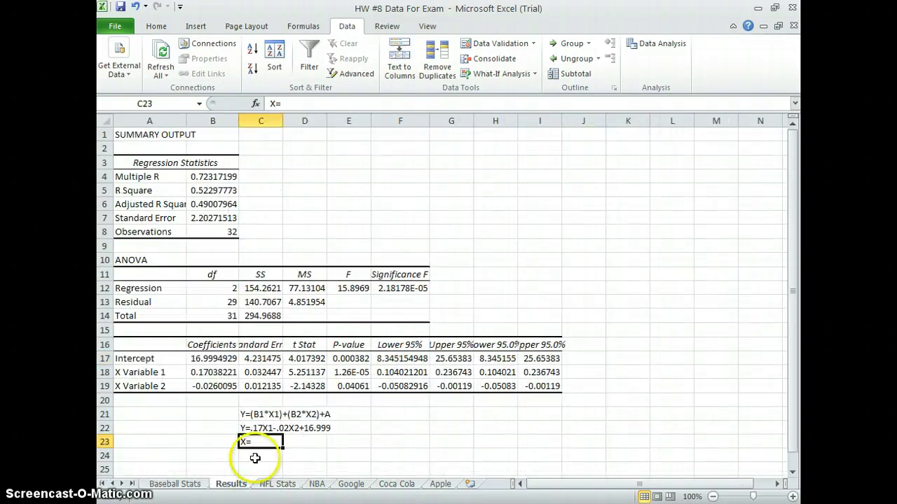
{"action": "double_click", "coordinate": [269, 442]}
{"action": "type", "text": "10"}
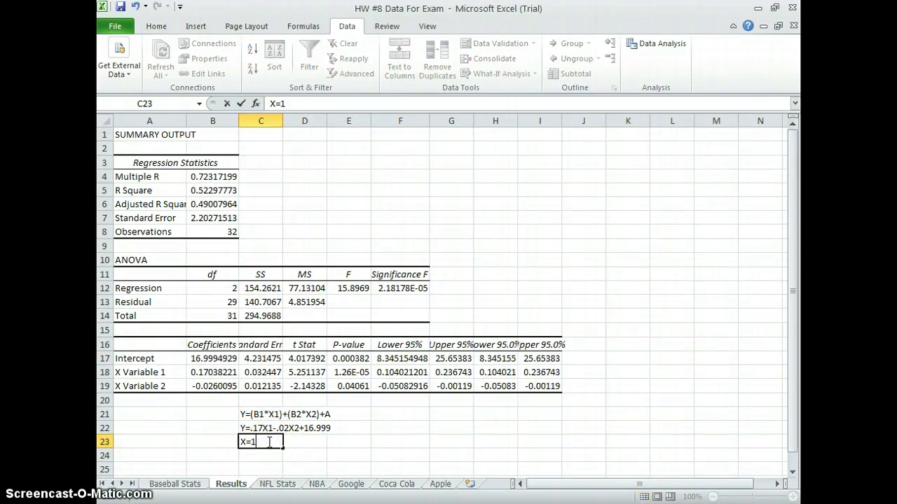
{"action": "left_click", "coordinate": [268, 453]}
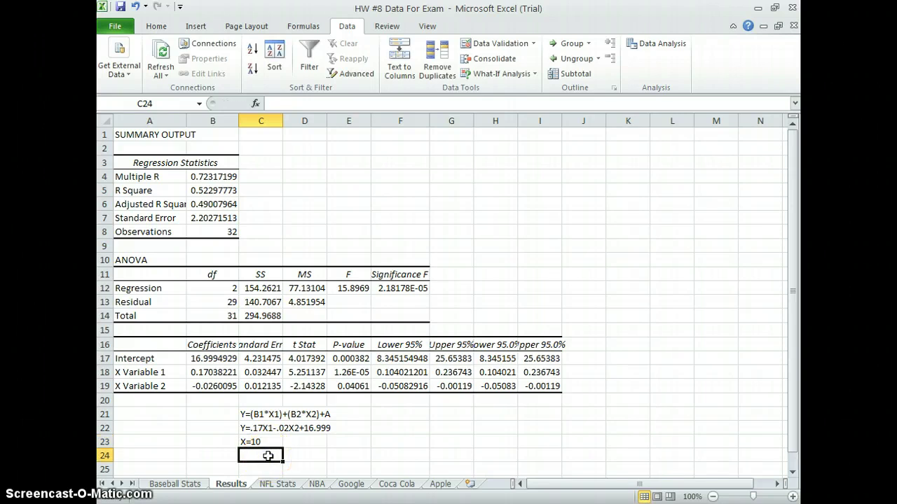
{"action": "type", "text": "Y="}
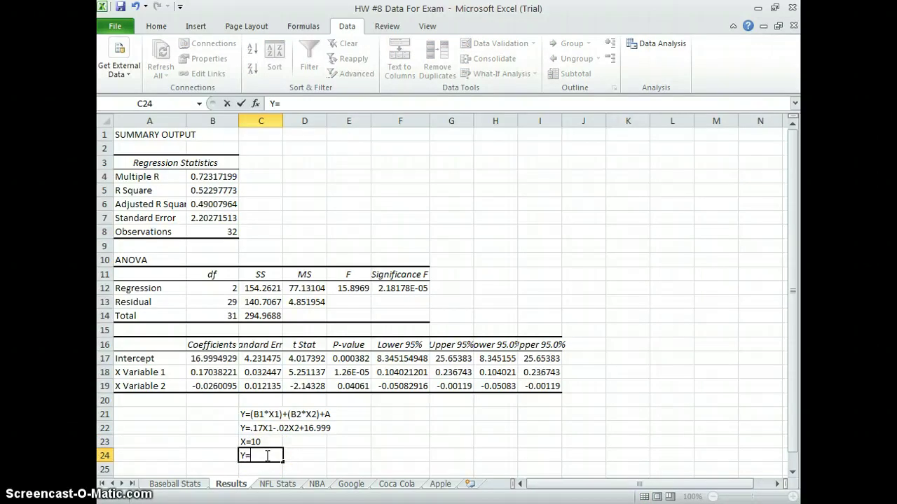
{"action": "type", "text": "200"}
{"action": "left_click", "coordinate": [279, 485]}
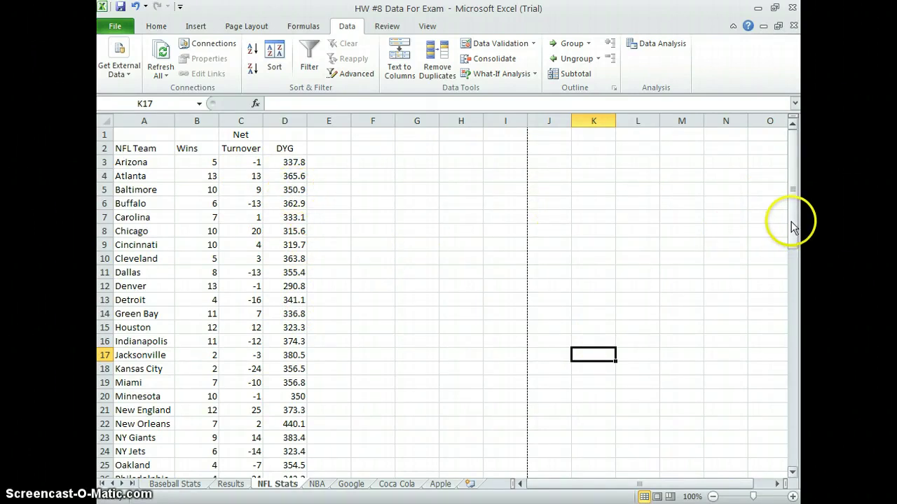
Change the C24 example from Y=200 to Y=300 and begin 'y=(' in C25
{"action": "left_click_drag", "start_coordinate": [793, 230], "coordinate": [793, 280]}
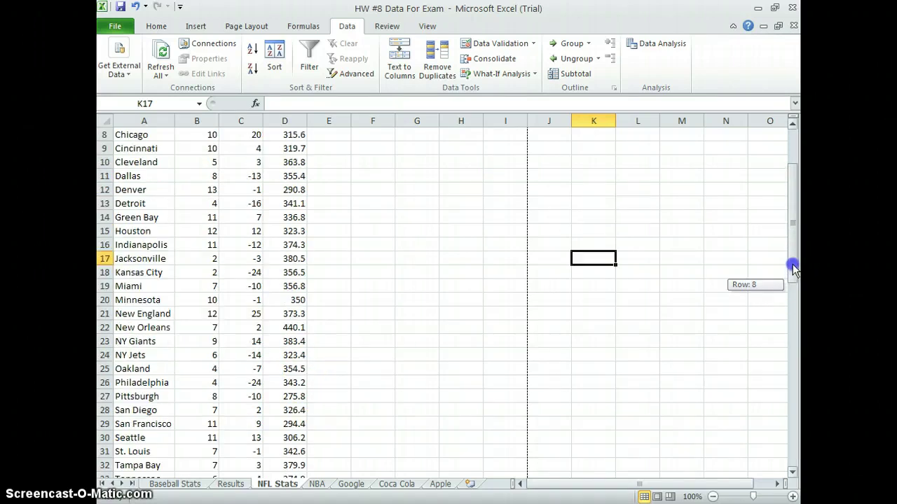
{"action": "left_click_drag", "start_coordinate": [793, 267], "coordinate": [795, 245]}
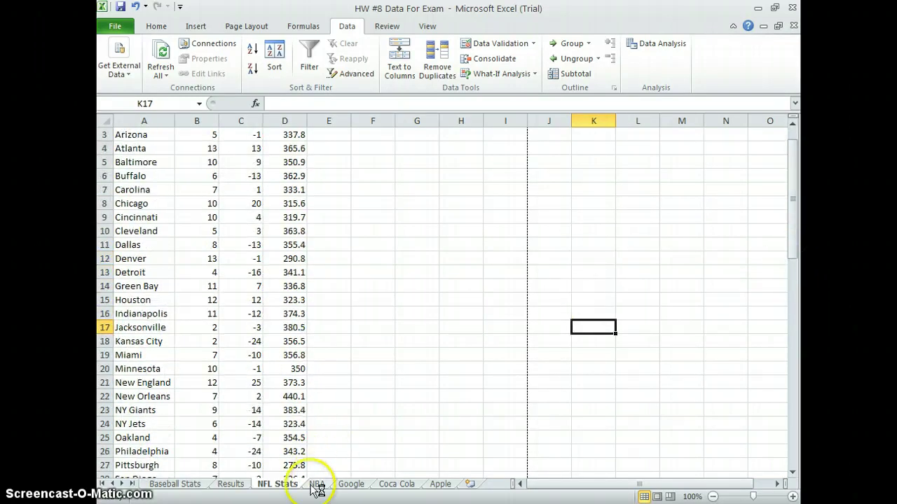
{"action": "left_click", "coordinate": [234, 484]}
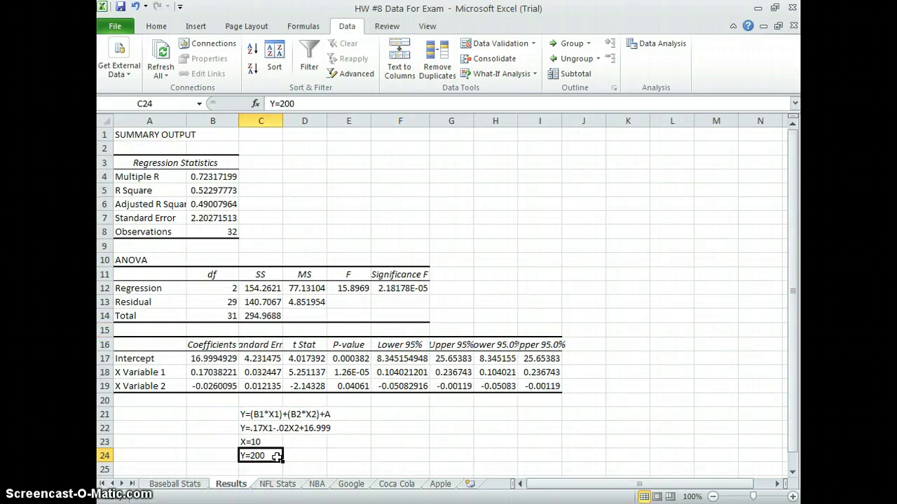
{"action": "double_click", "coordinate": [275, 454]}
{"action": "key", "text": "BackSpace"}
{"action": "key", "text": "BackSpace"}
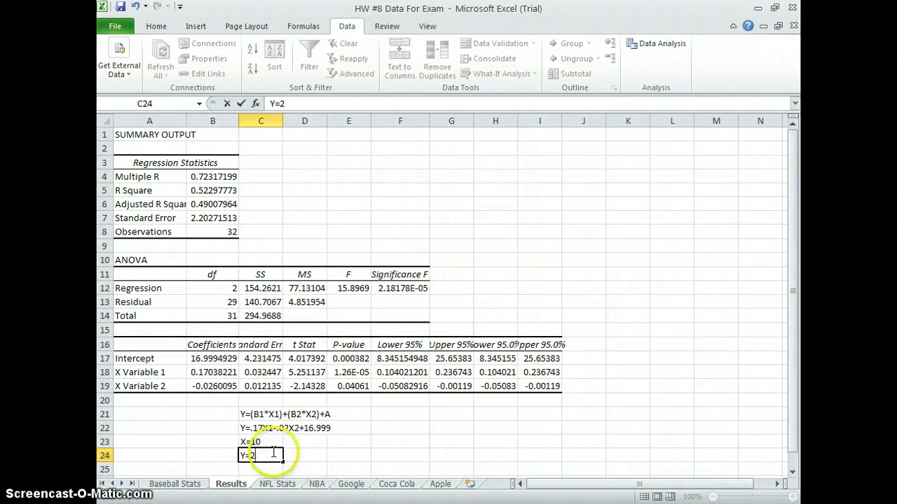
{"action": "key", "text": "BackSpace"}
{"action": "type", "text": "30"}
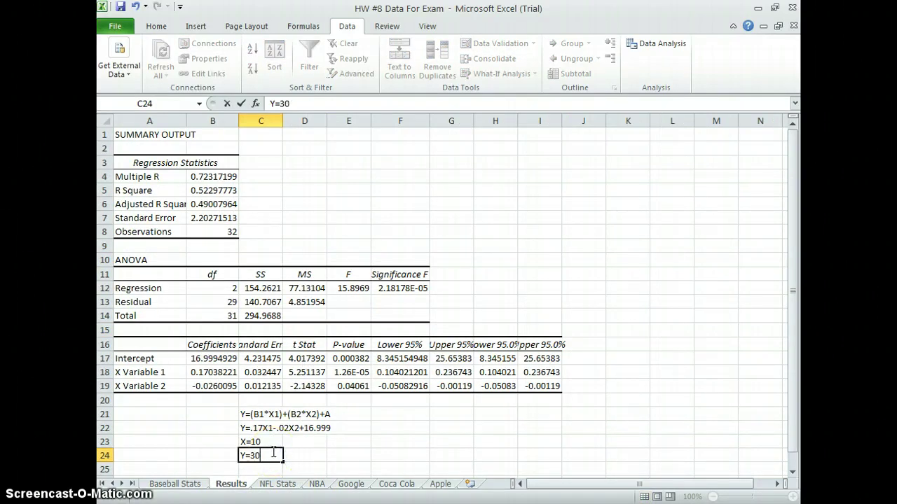
{"action": "type", "text": "0"}
{"action": "key", "text": "Return"}
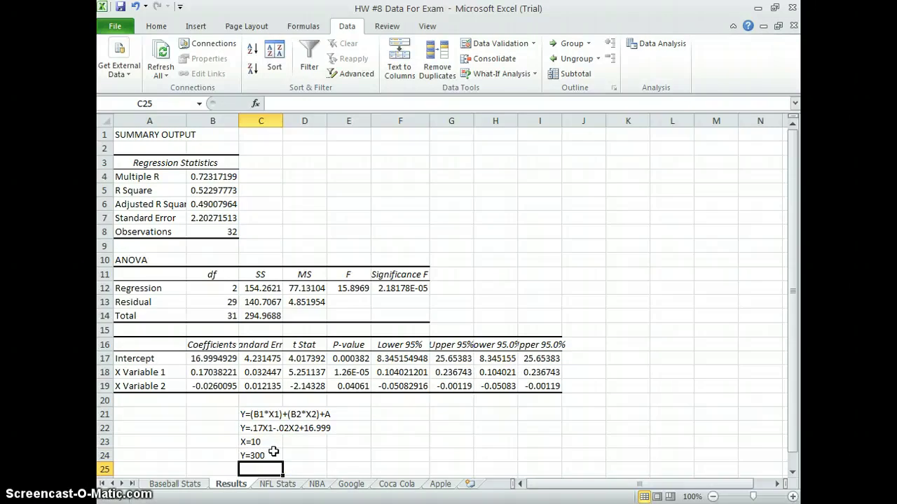
{"action": "type", "text": "y="}
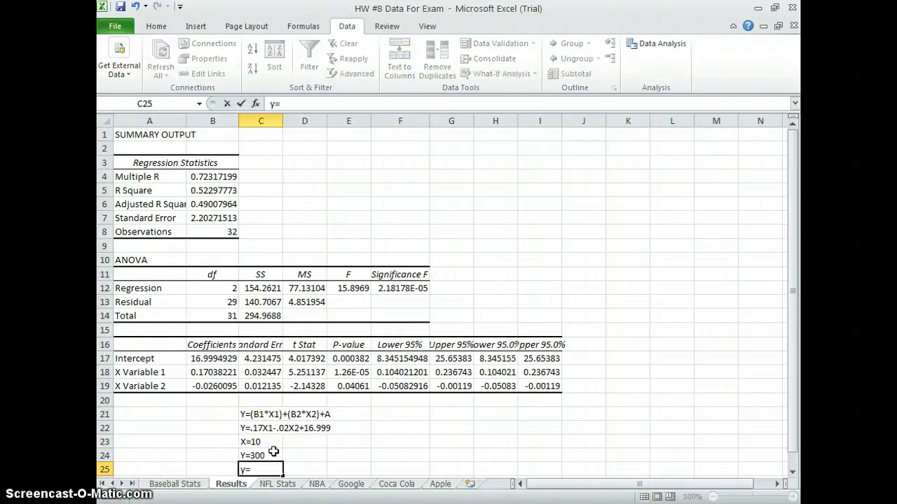
{"action": "type", "text": "("}
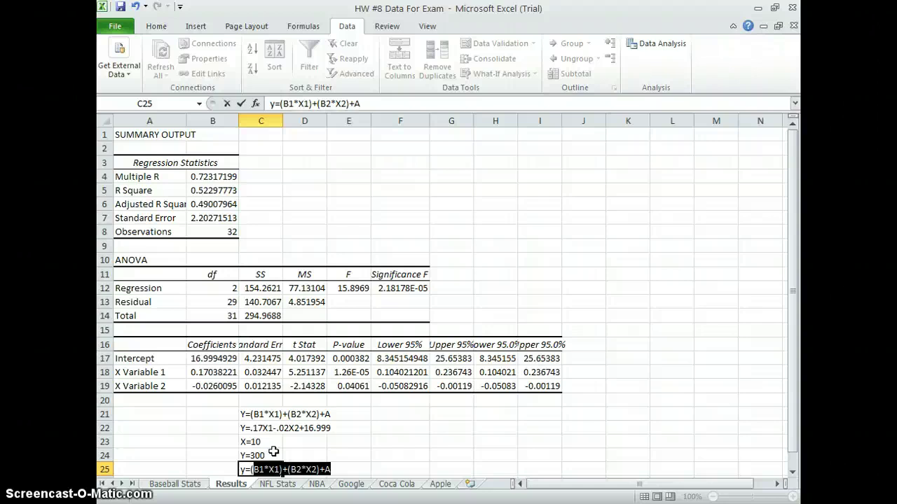
Start substituting values in C25, replacing B1*X1 with .17*10 and adding -.02*
{"action": "key", "text": "End"}
{"action": "key", "text": "Left"}
{"action": "key", "text": "Left"}
{"action": "key", "text": "Left"}
{"action": "key", "text": "Left"}
{"action": "key", "text": "Left"}
{"action": "key", "text": "Left"}
{"action": "key", "text": "Left"}
{"action": "key", "text": "Left"}
{"action": "key", "text": "Left"}
{"action": "key", "text": "Left"}
{"action": "key", "text": "Left"}
{"action": "key", "text": "Left"}
{"action": "key", "text": "Left"}
{"action": "key", "text": "Left"}
{"action": "key", "text": "Left"}
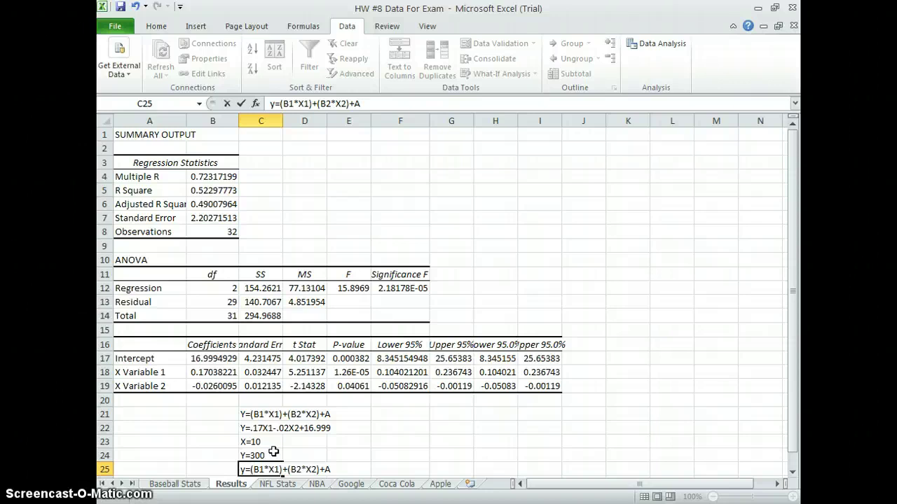
{"action": "type", "text": ".17"}
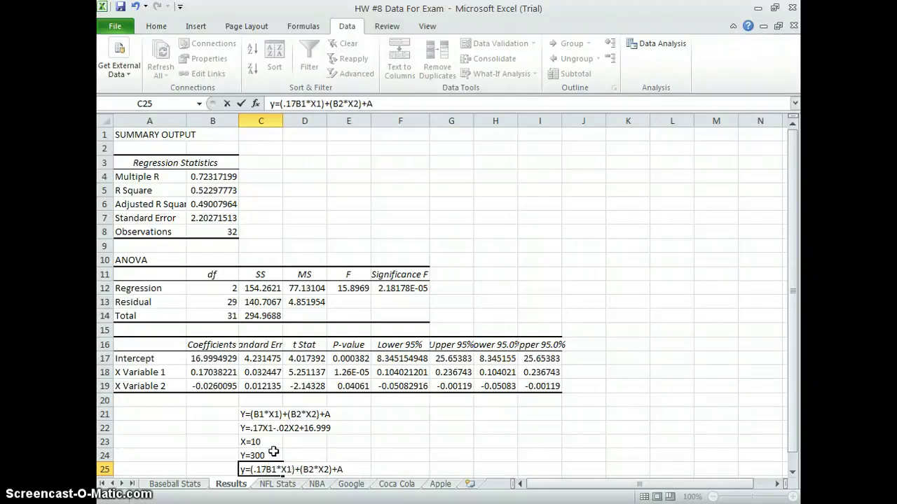
{"action": "type", "text": "*"}
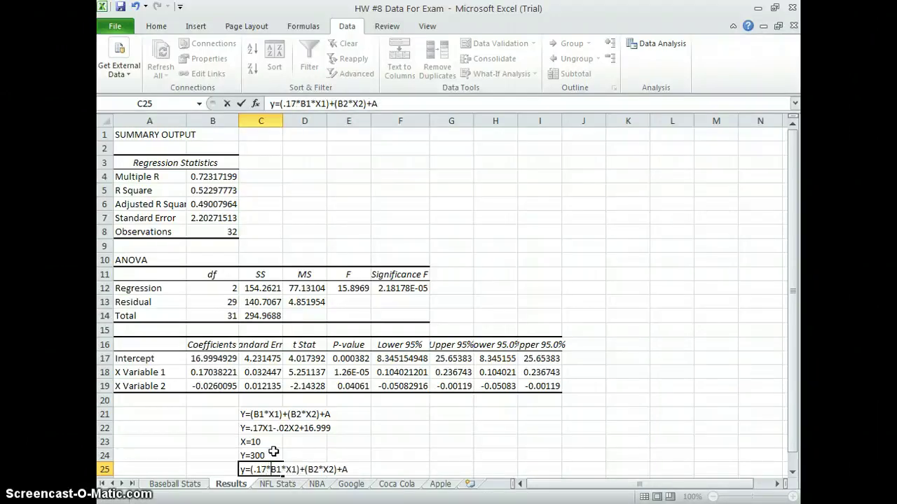
{"action": "type", "text": "10"}
{"action": "key", "text": "Delete"}
{"action": "key", "text": "Delete"}
{"action": "key", "text": "Delete"}
{"action": "key", "text": "Delete"}
{"action": "key", "text": "Delete"}
{"action": "key", "text": "Delete"}
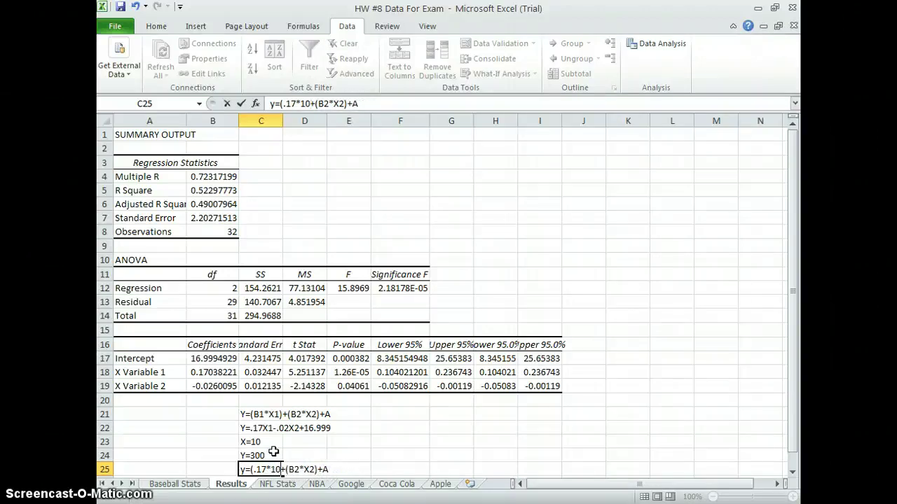
{"action": "type", "text": ")"}
{"action": "key", "text": "Right"}
{"action": "key", "text": "Right"}
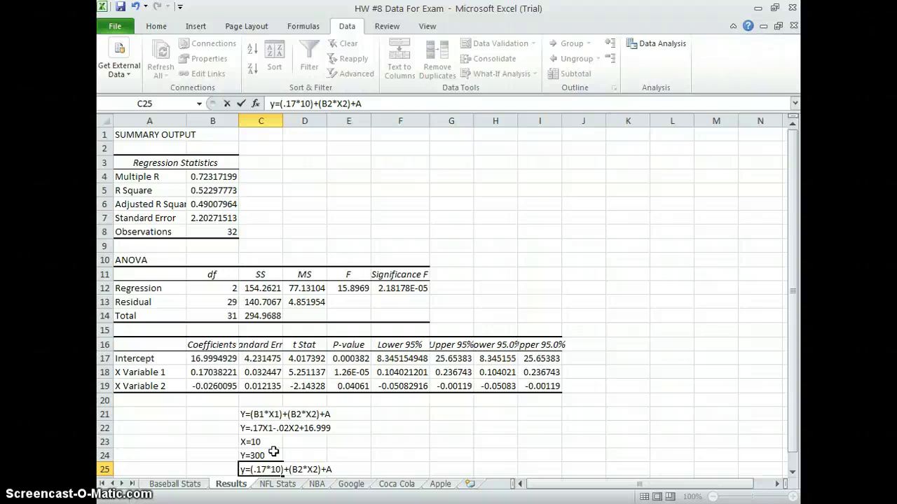
{"action": "type", "text": "-"}
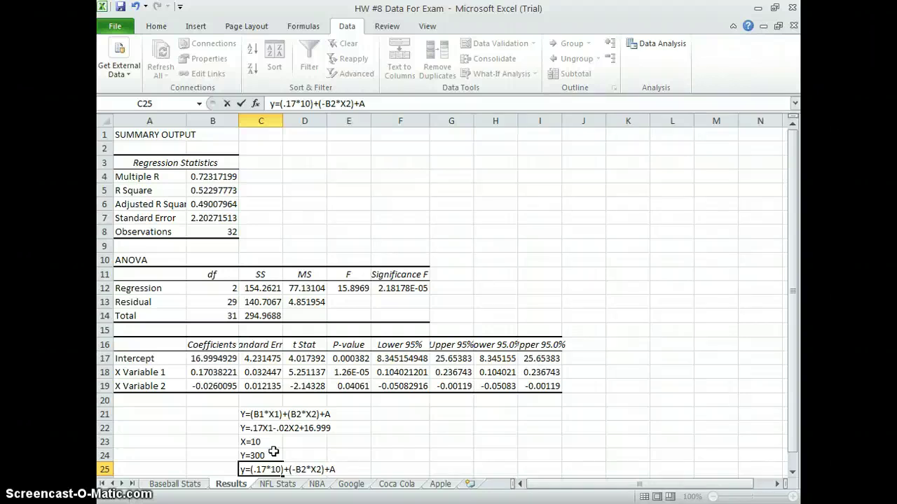
{"action": "type", "text": ".02"}
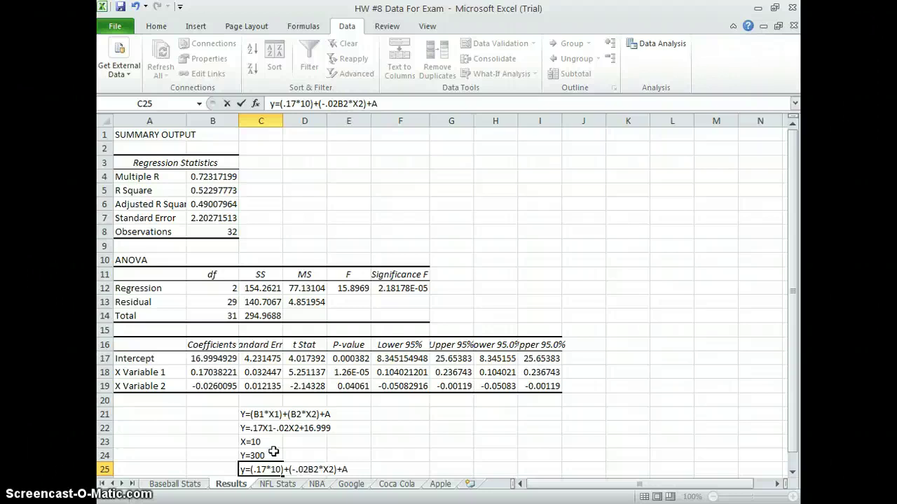
{"action": "type", "text": "*"}
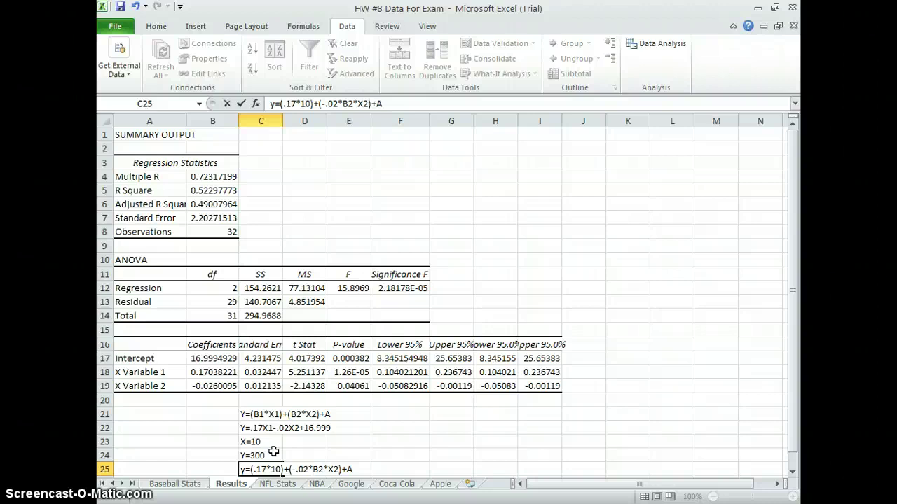
{"action": "left_click", "coordinate": [268, 456]}
Relabel the example lines as X2=300 in C24 and X1=10 in C23
{"action": "left_click", "coordinate": [243, 455]}
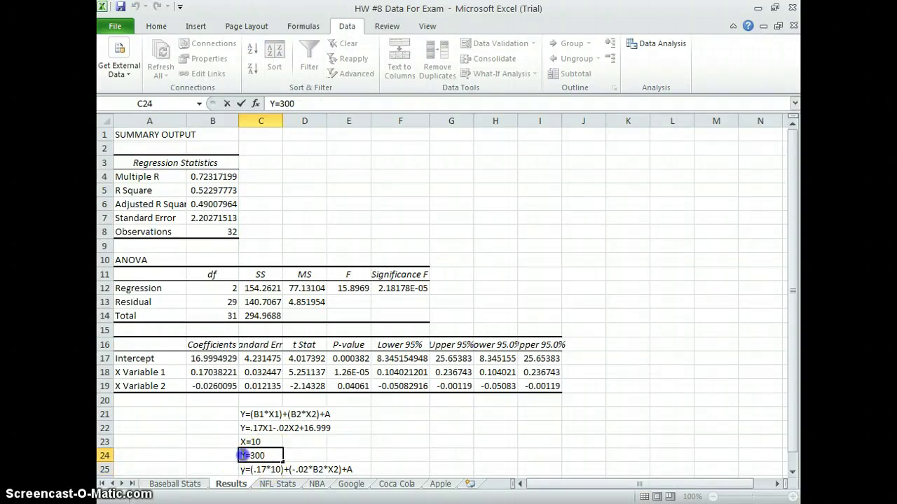
{"action": "key", "text": "BackSpace"}
{"action": "type", "text": "X2"}
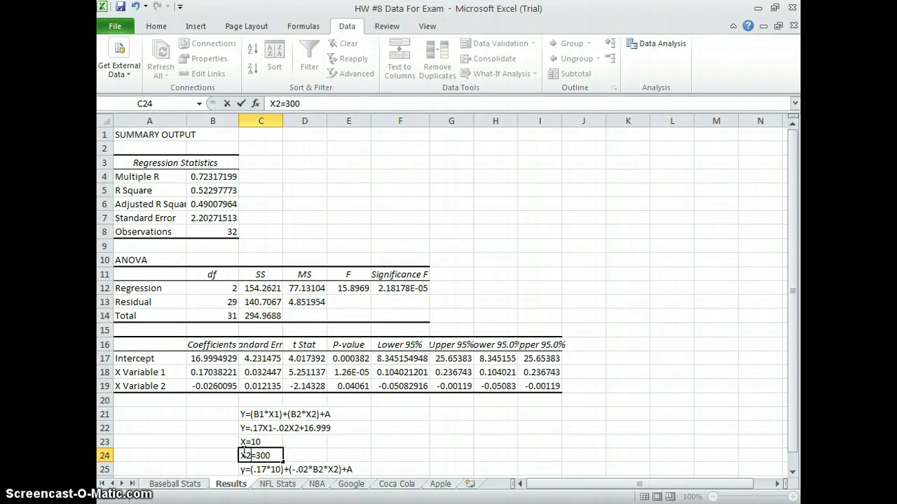
{"action": "left_click", "coordinate": [242, 442]}
{"action": "double_click", "coordinate": [244, 442]}
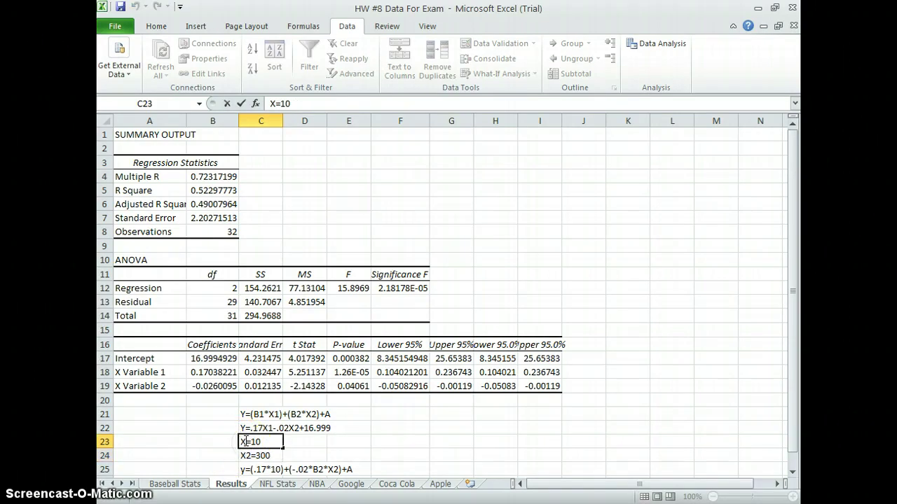
{"action": "type", "text": "1"}
{"action": "left_click", "coordinate": [335, 442]}
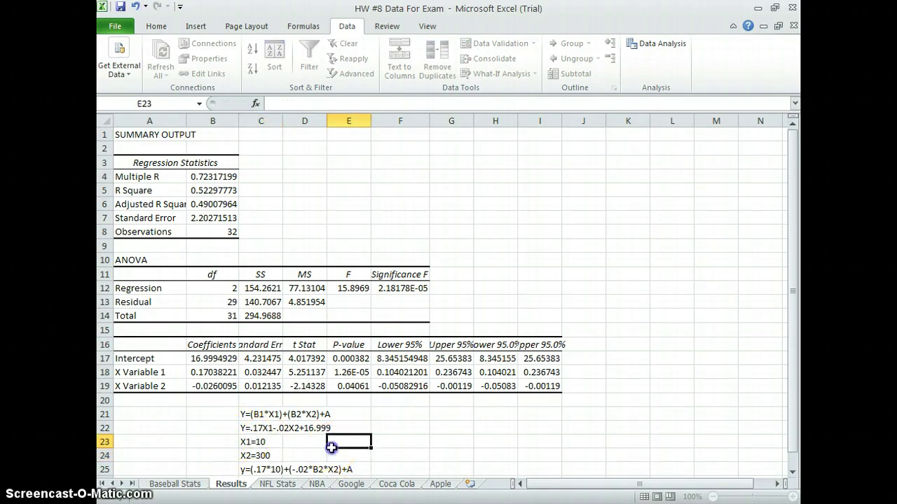
Finish C25 so it reads y=(.17*10)+(-.02*300)+16.999
{"action": "left_click", "coordinate": [309, 468]}
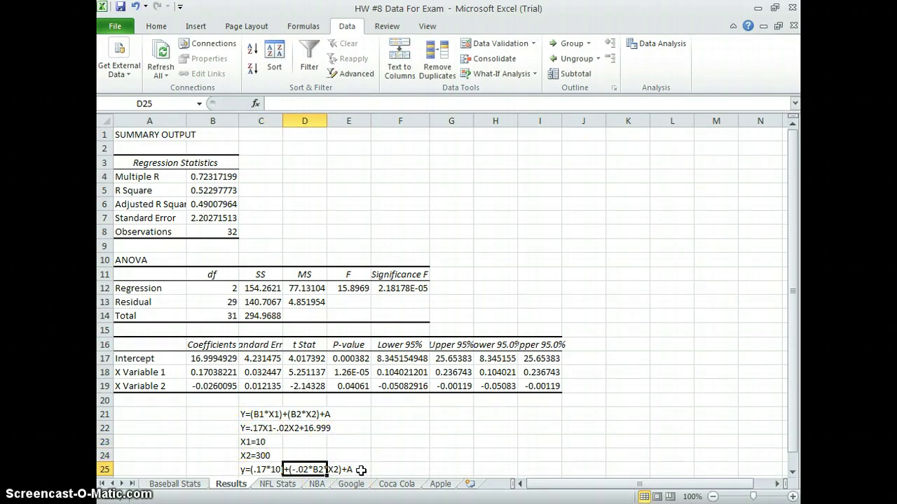
{"action": "left_click", "coordinate": [261, 469]}
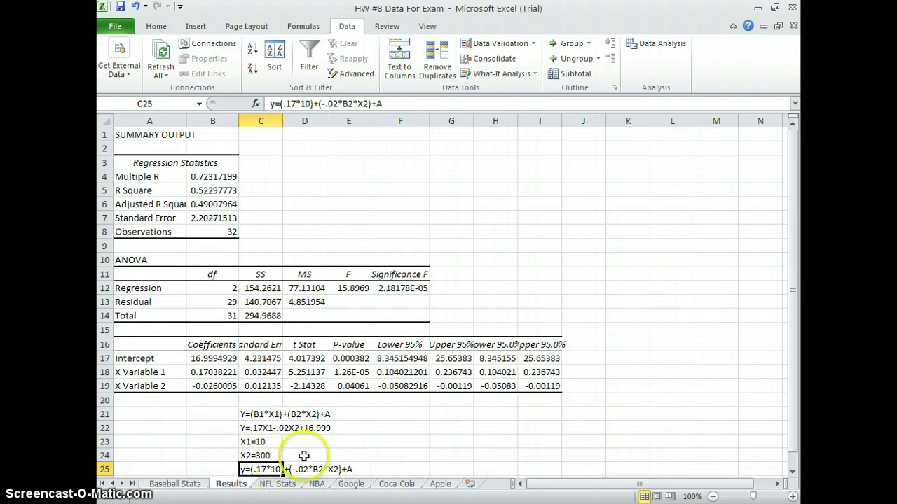
{"action": "double_click", "coordinate": [265, 469]}
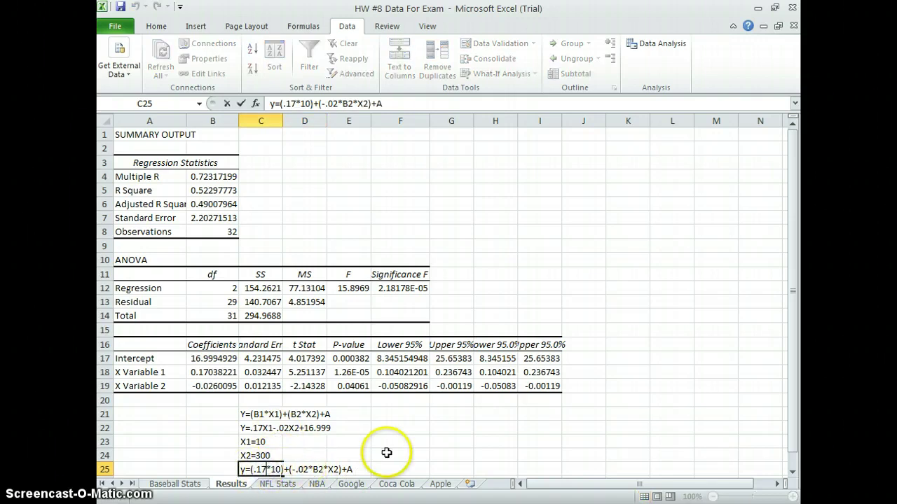
{"action": "key", "text": "Right"}
{"action": "key", "text": "Right"}
{"action": "key", "text": "Right"}
{"action": "key", "text": "Right"}
{"action": "key", "text": "Right"}
{"action": "key", "text": "Right"}
{"action": "key", "text": "Right"}
{"action": "key", "text": "Right"}
{"action": "key", "text": "Right"}
{"action": "key", "text": "Right"}
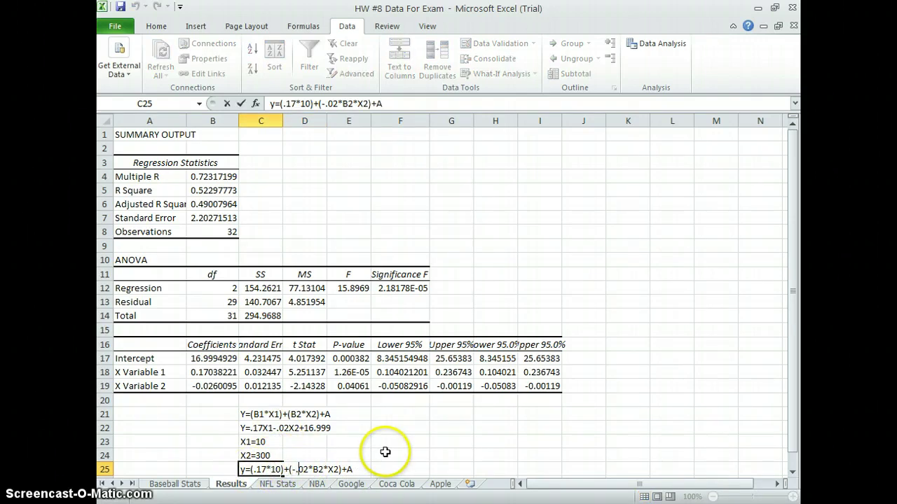
{"action": "key", "text": "Delete"}
{"action": "key", "text": "Delete"}
{"action": "key", "text": "Delete"}
{"action": "key", "text": "Delete"}
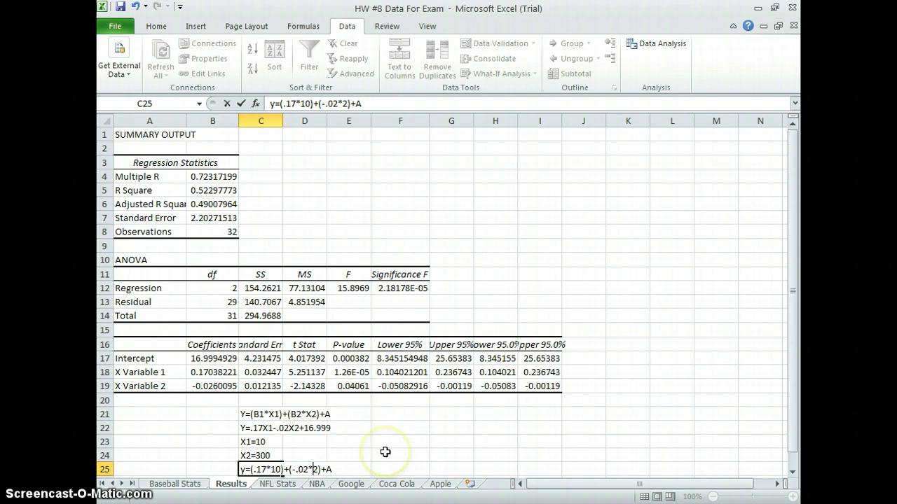
{"action": "key", "text": "Delete"}
{"action": "type", "text": "300)+"}
{"action": "type", "text": "16.99"}
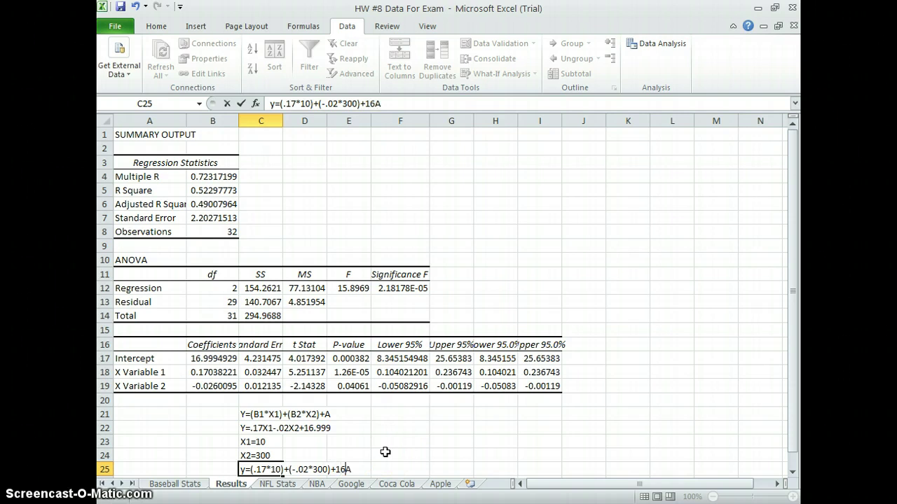
{"action": "key", "text": "Delete"}
{"action": "type", "text": "999"}
{"action": "key", "text": "Return"}
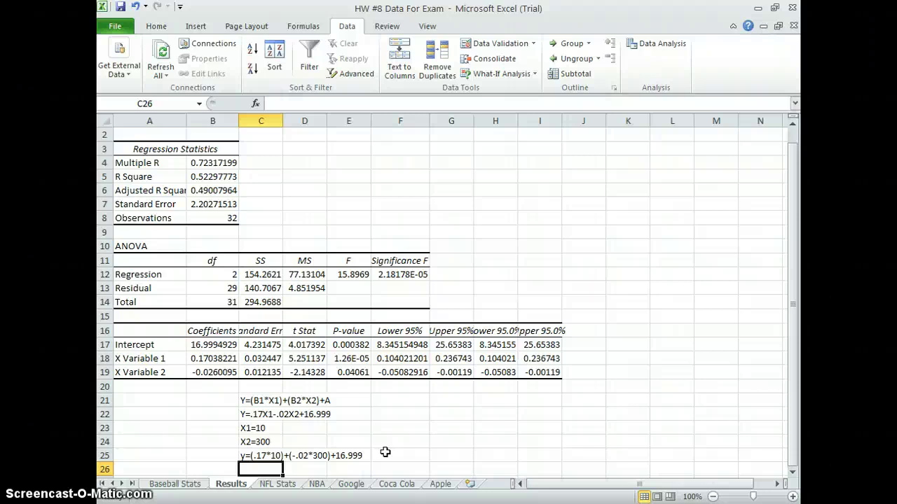
Enter =1.7-6+16.99 in C26 and check that it returns 12.69
{"action": "type", "text": "="}
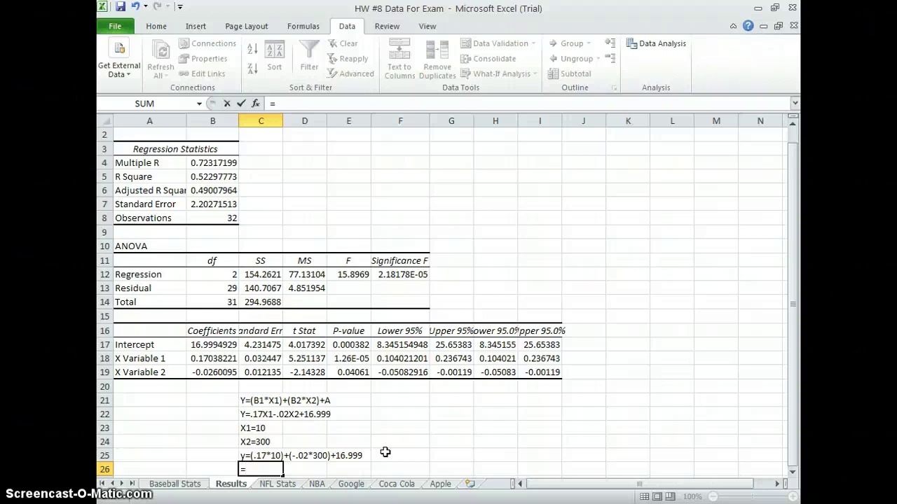
{"action": "type", "text": "1.7-"}
{"action": "type", "text": "6+16.99"}
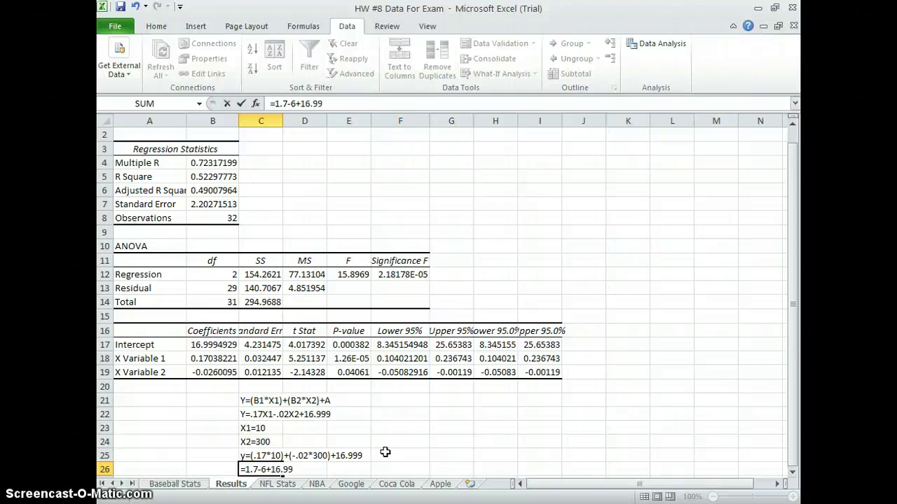
{"action": "key", "text": "Return"}
{"action": "key", "text": "Up"}
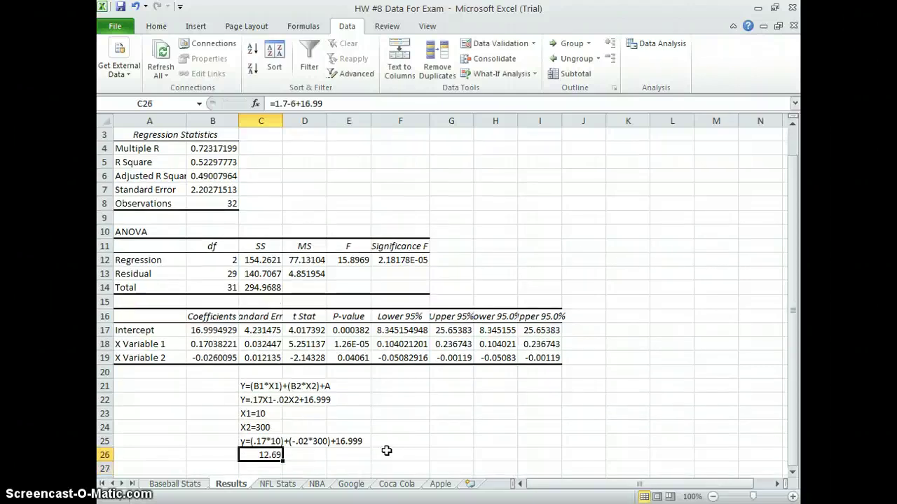
{"action": "left_click", "coordinate": [378, 450]}
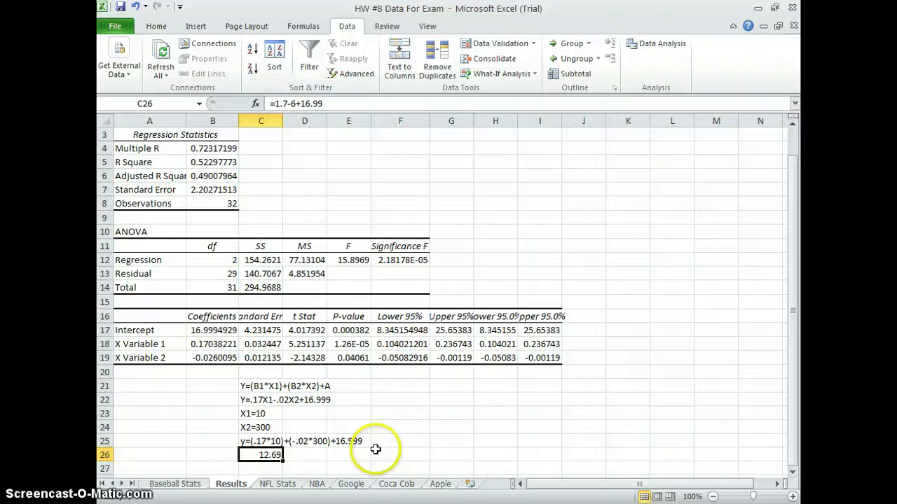
Type 13 in C27 with the label 'Win =Y' beside it in D27
{"action": "key", "text": "Up"}
{"action": "key", "text": "Left"}
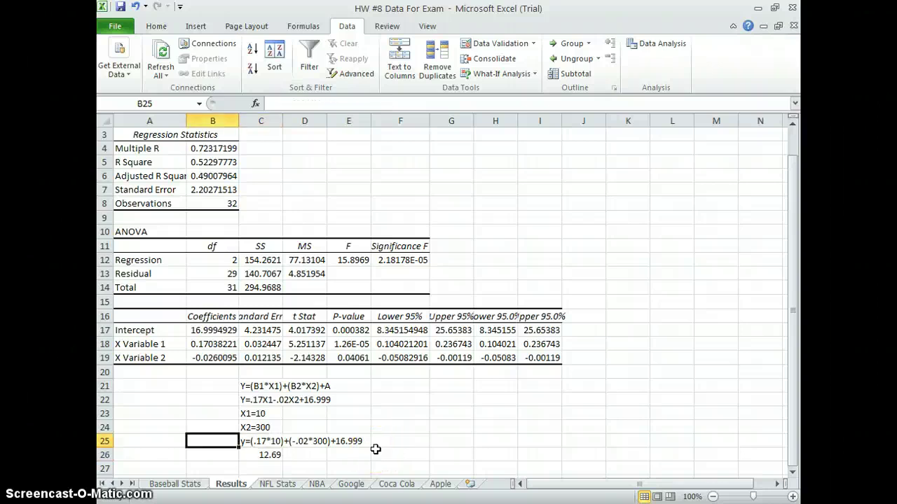
{"action": "key", "text": "Down"}
{"action": "key", "text": "Down"}
{"action": "key", "text": "Right"}
{"action": "type", "text": "1"}
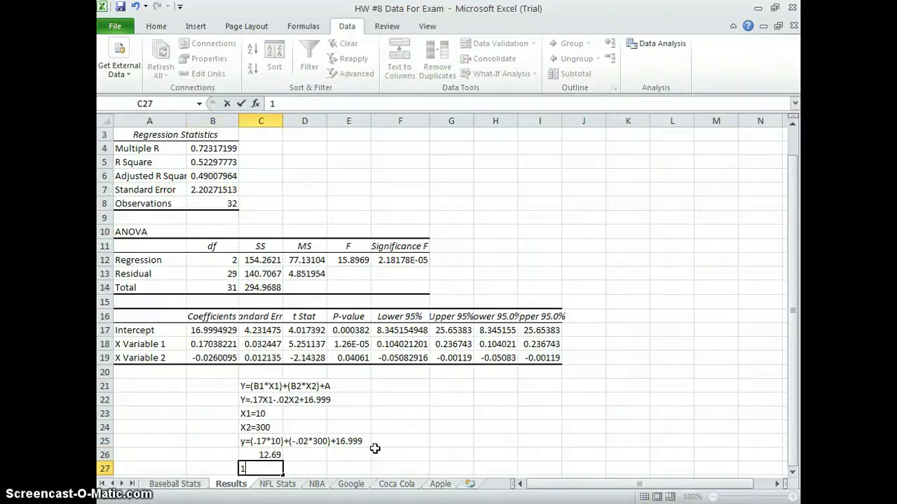
{"action": "type", "text": "3"}
{"action": "key", "text": "Tab"}
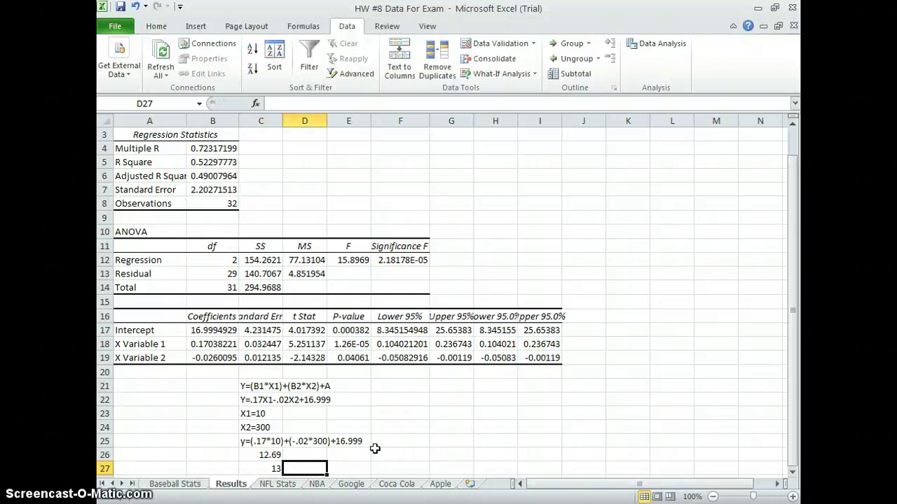
{"action": "type", "text": "Win"}
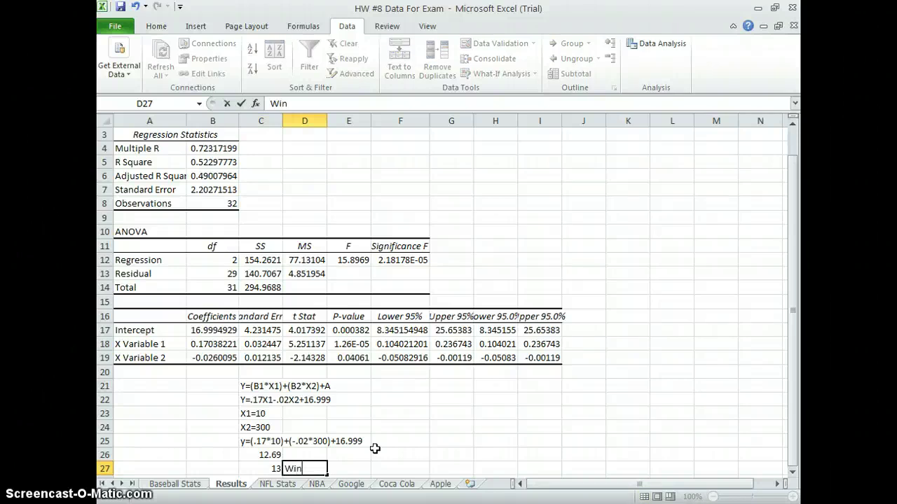
{"action": "type", "text": " =Y"}
{"action": "key", "text": "Return"}
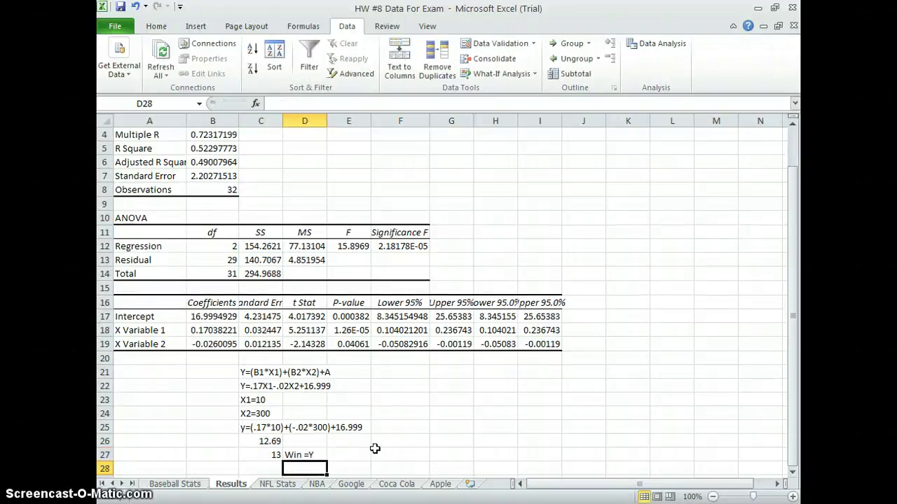
{"action": "key", "text": "Up"}
{"action": "key", "text": "Up"}
{"action": "key", "text": "Up"}
{"action": "key", "text": "Up"}
{"action": "key", "text": "Up"}
{"action": "key", "text": "Up"}
{"action": "key", "text": "Up"}
{"action": "key", "text": "Up"}
{"action": "key", "text": "Up"}
{"action": "key", "text": "Up"}
{"action": "key", "text": "Up"}
{"action": "key", "text": "Up"}
{"action": "key", "text": "Up"}
{"action": "key", "text": "Up"}
{"action": "key", "text": "Up"}
{"action": "key", "text": "Up"}
{"action": "key", "text": "Up"}
{"action": "key", "text": "Up"}
{"action": "key", "text": "Up"}
{"action": "key", "text": "Up"}
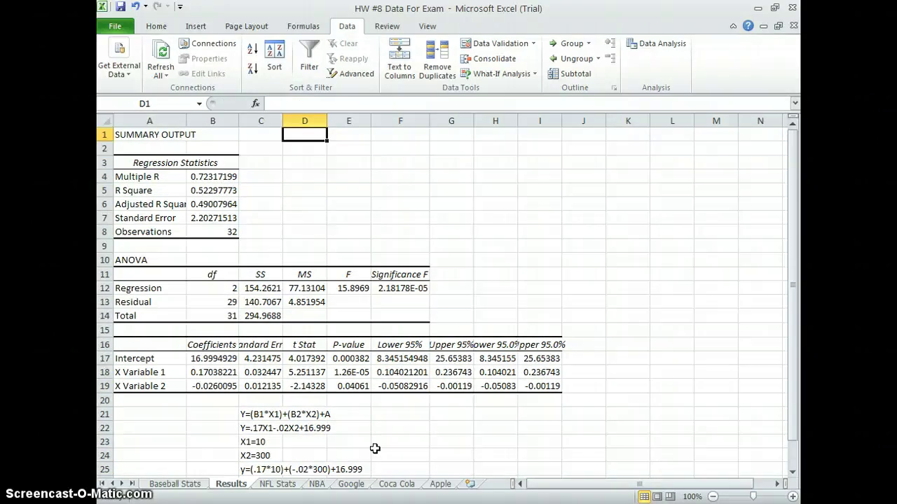
{"action": "key", "text": "Down"}
{"action": "key", "text": "Left"}
{"action": "key", "text": "Left"}
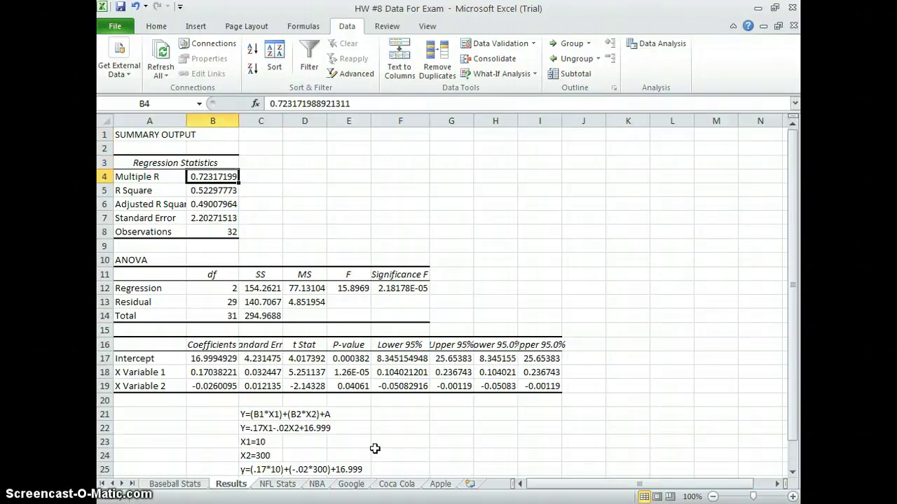
{"action": "key", "text": "Down"}
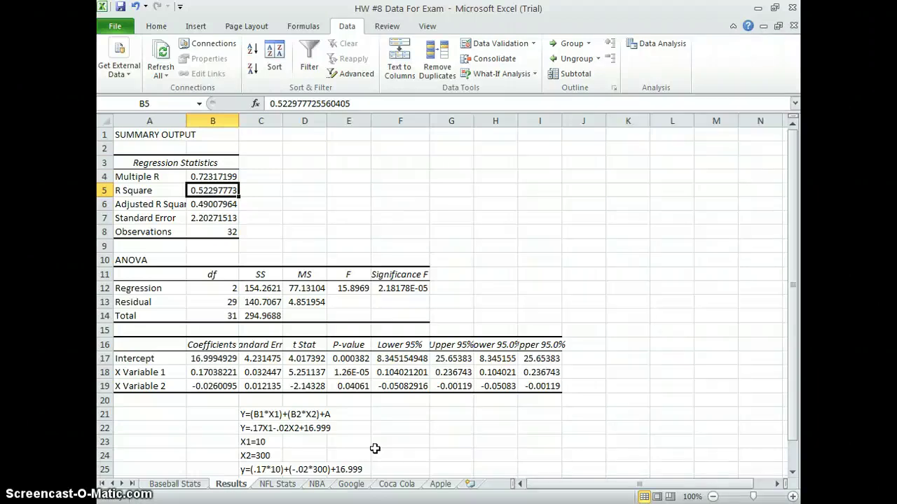
{"action": "key", "text": "Down"}
{"action": "key", "text": "Down"}
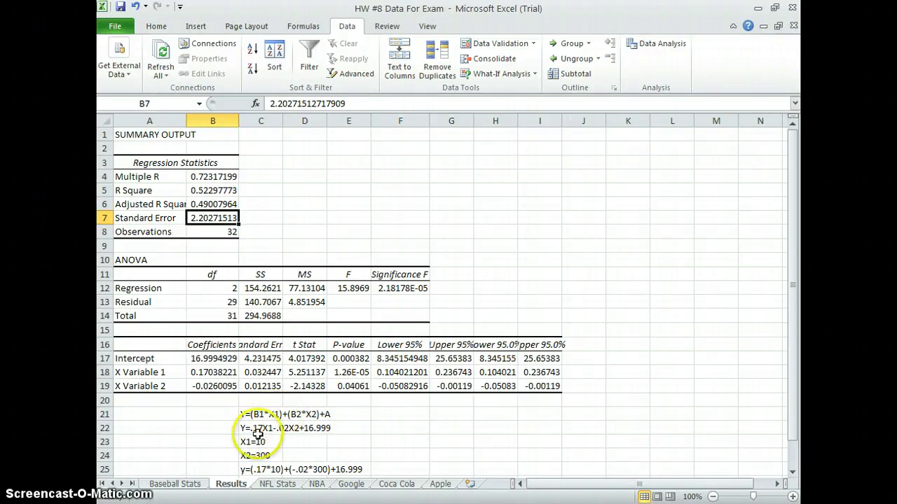
{"action": "left_click", "coordinate": [221, 388]}
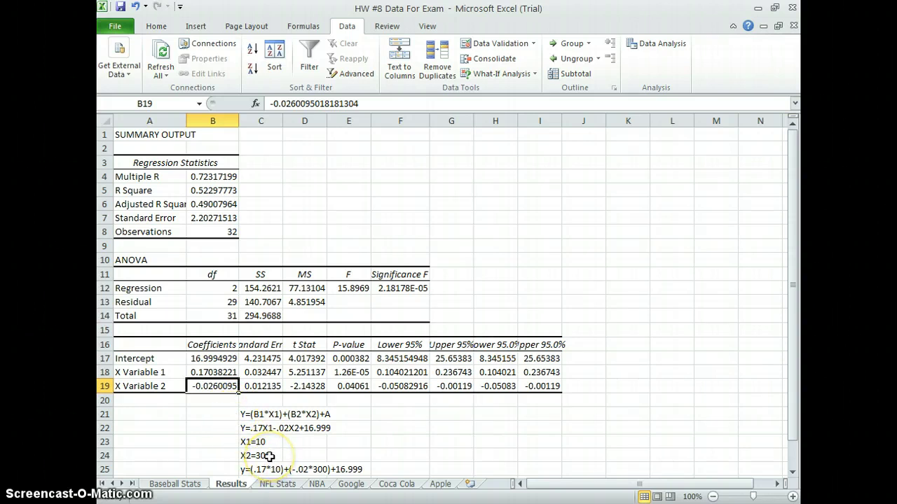
{"action": "left_click", "coordinate": [222, 373]}
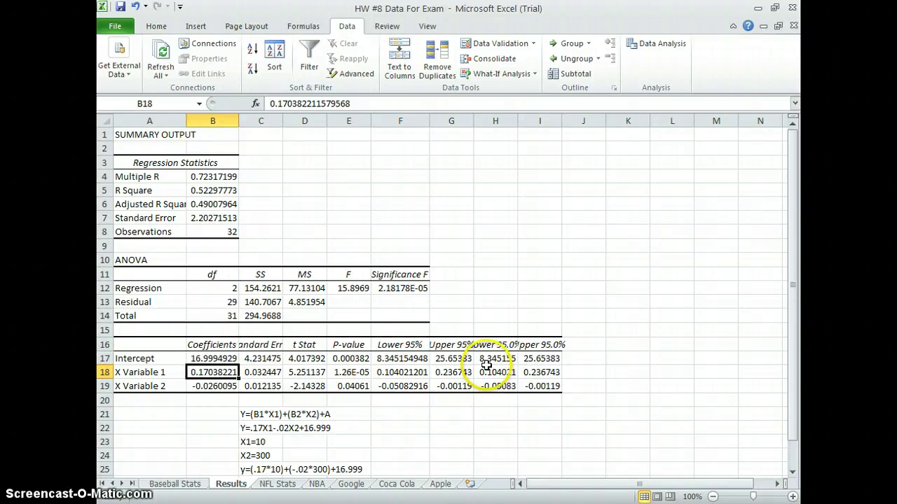
{"action": "key", "text": "Up"}
{"action": "key", "text": "Up"}
{"action": "key", "text": "Up"}
{"action": "key", "text": "Up"}
{"action": "key", "text": "Up"}
{"action": "key", "text": "Up"}
{"action": "key", "text": "Up"}
{"action": "key", "text": "Up"}
{"action": "key", "text": "Up"}
{"action": "key", "text": "Up"}
{"action": "key", "text": "Up"}
{"action": "key", "text": "Up"}
{"action": "key", "text": "Up"}
{"action": "key", "text": "Up"}
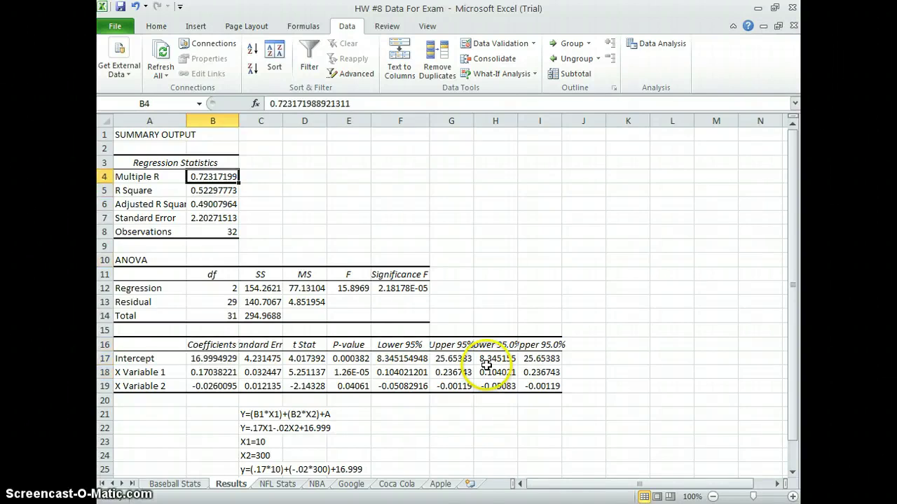
{"action": "key", "text": "Down"}
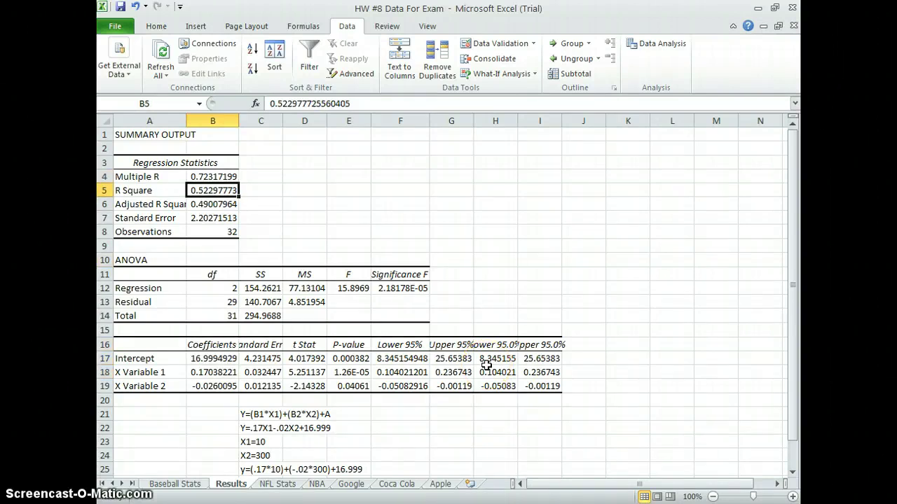
{"action": "key", "text": "Down"}
{"action": "key", "text": "Down"}
{"action": "key", "text": "Down"}
{"action": "key", "text": "Down"}
{"action": "key", "text": "Down"}
{"action": "key", "text": "Down"}
{"action": "key", "text": "Down"}
{"action": "key", "text": "Down"}
{"action": "key", "text": "Down"}
{"action": "key", "text": "Down"}
{"action": "key", "text": "Down"}
{"action": "key", "text": "Down"}
{"action": "key", "text": "Down"}
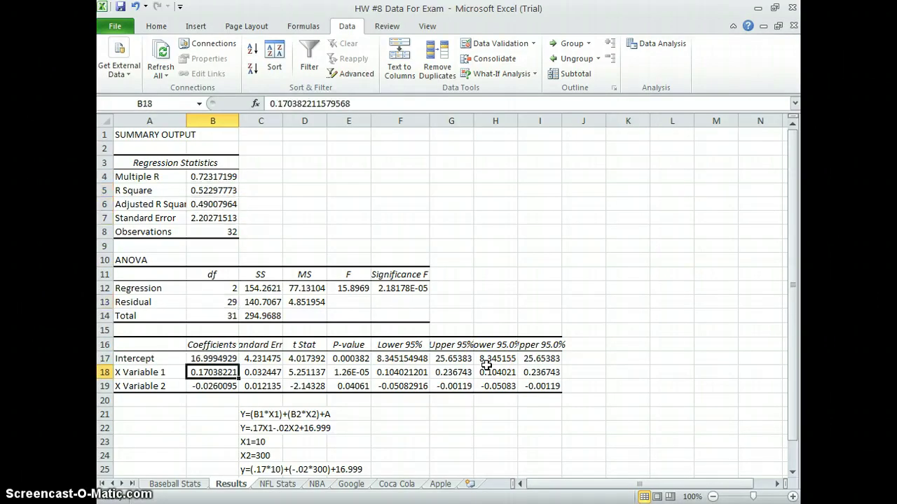
{"action": "key", "text": "Up"}
{"action": "key", "text": "Down"}
{"action": "key", "text": "Down"}
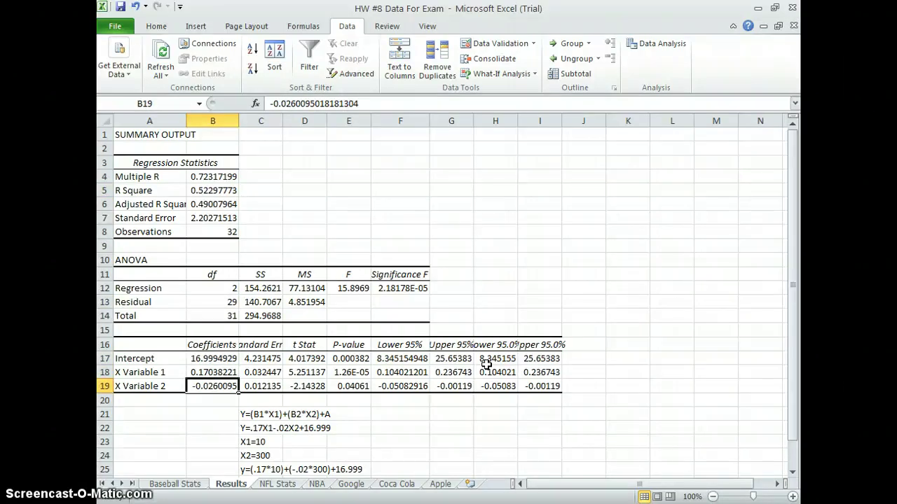
{"action": "key", "text": "Up"}
{"action": "key", "text": "Up"}
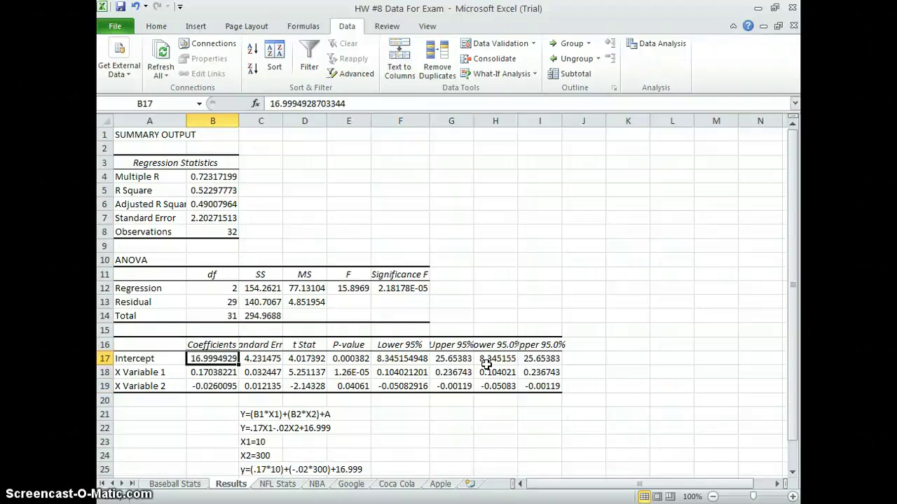
{"action": "key", "text": "Down"}
{"action": "key", "text": "Up"}
{"action": "key", "text": "Up"}
{"action": "key", "text": "Down"}
{"action": "key", "text": "Down"}
{"action": "key", "text": "Down"}
{"action": "key", "text": "Down"}
{"action": "key", "text": "Down"}
{"action": "key", "text": "Down"}
{"action": "key", "text": "Down"}
{"action": "key", "text": "Down"}
{"action": "key", "text": "Down"}
{"action": "key", "text": "Down"}
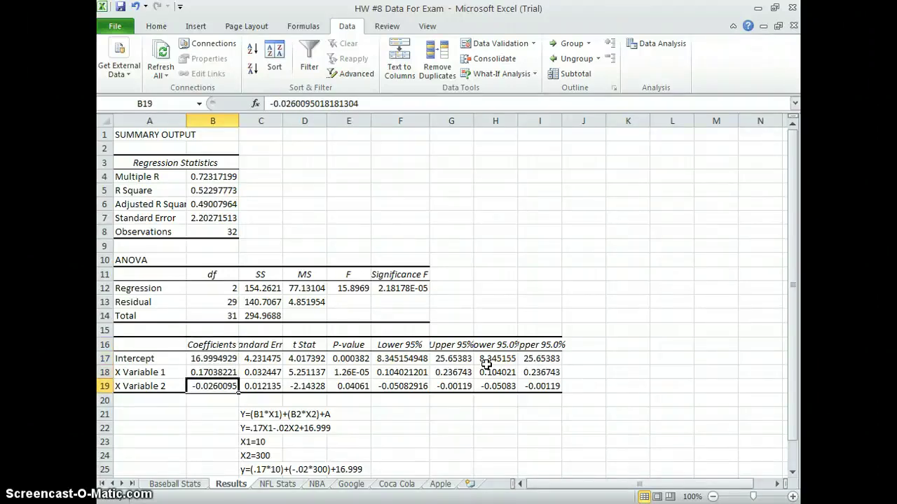
{"action": "key", "text": "Down"}
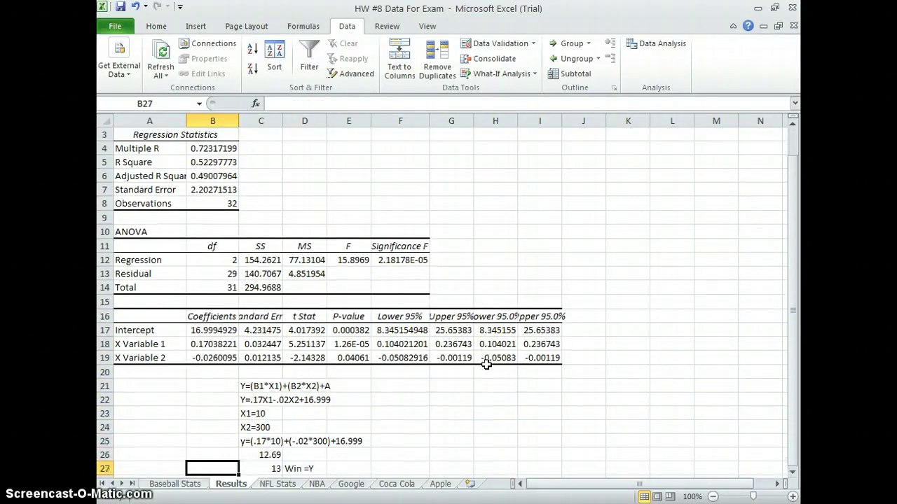
{"action": "key", "text": "Right"}
{"action": "key", "text": "Down"}
{"action": "key", "text": "Up"}
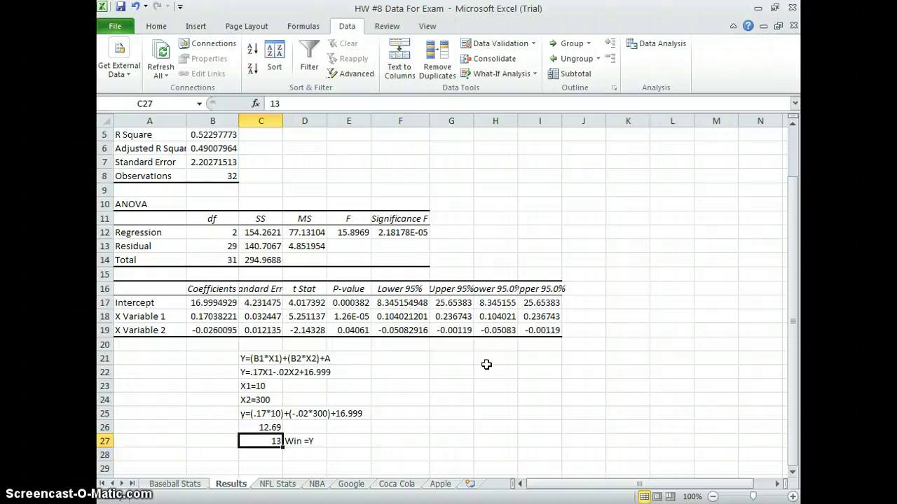
{"action": "key", "text": "Up"}
{"action": "key", "text": "Up"}
{"action": "key", "text": "Up"}
{"action": "key", "text": "Up"}
{"action": "key", "text": "Up"}
{"action": "key", "text": "Up"}
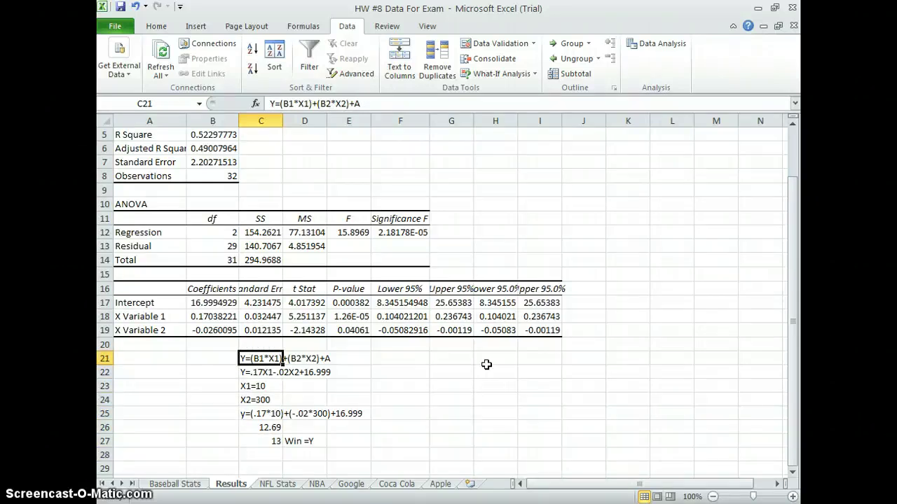
{"action": "key", "text": "Up"}
{"action": "key", "text": "Up"}
{"action": "key", "text": "Up"}
{"action": "key", "text": "Left"}
{"action": "key", "text": "Up"}
{"action": "key", "text": "Down"}
{"action": "key", "text": "Down"}
{"action": "key", "text": "Down"}
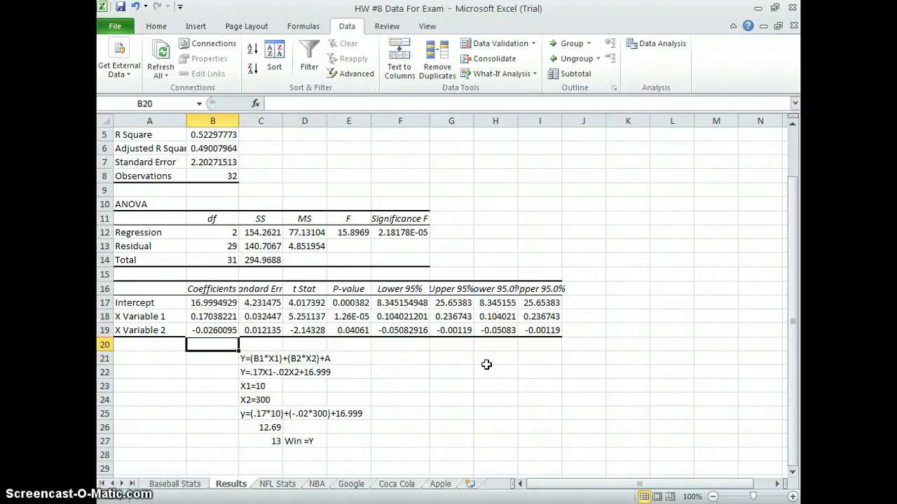
{"action": "key", "text": "Down"}
{"action": "key", "text": "Down"}
{"action": "key", "text": "Down"}
{"action": "key", "text": "Down"}
{"action": "key", "text": "Down"}
{"action": "key", "text": "Down"}
{"action": "key", "text": "Down"}
{"action": "key", "text": "Right"}
{"action": "key", "text": "Right"}
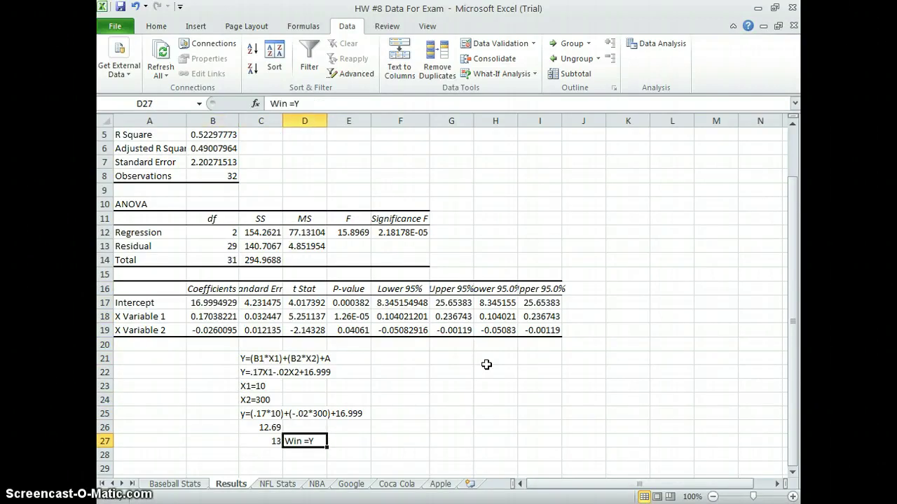